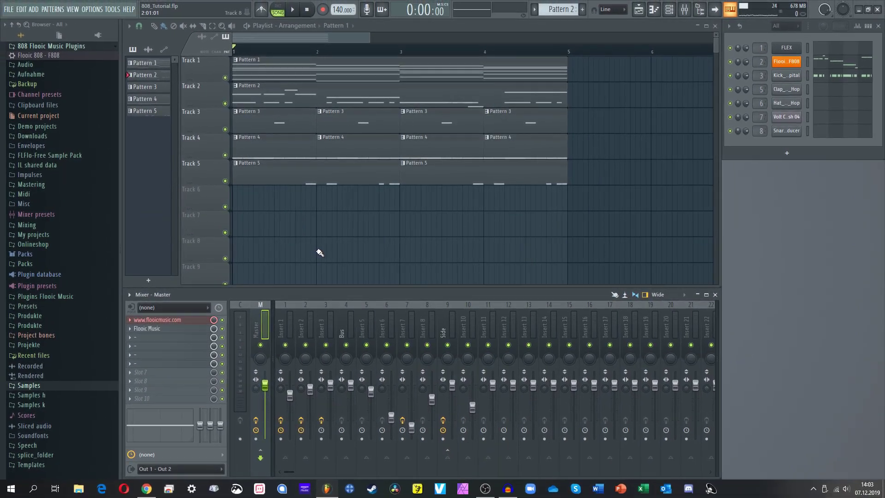
Play back the full arrangement, and solo Track 2 temporarily to hear the 808 pattern on its own.
key(space)
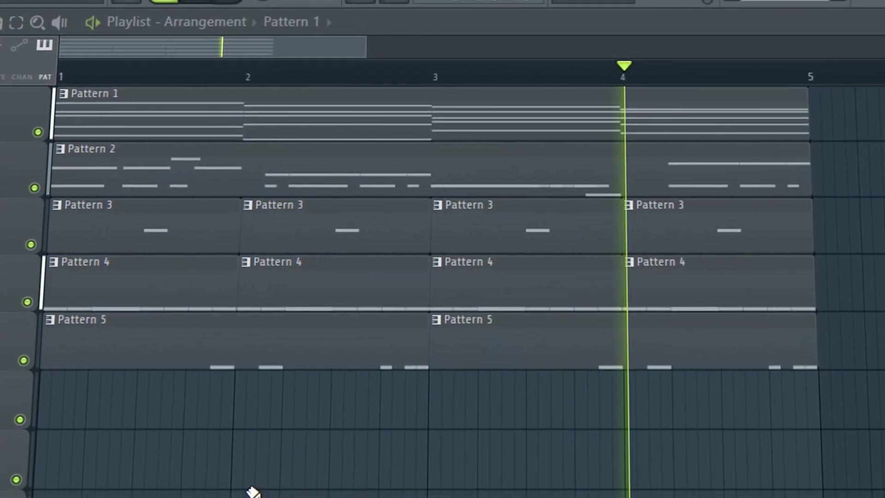
key(space)
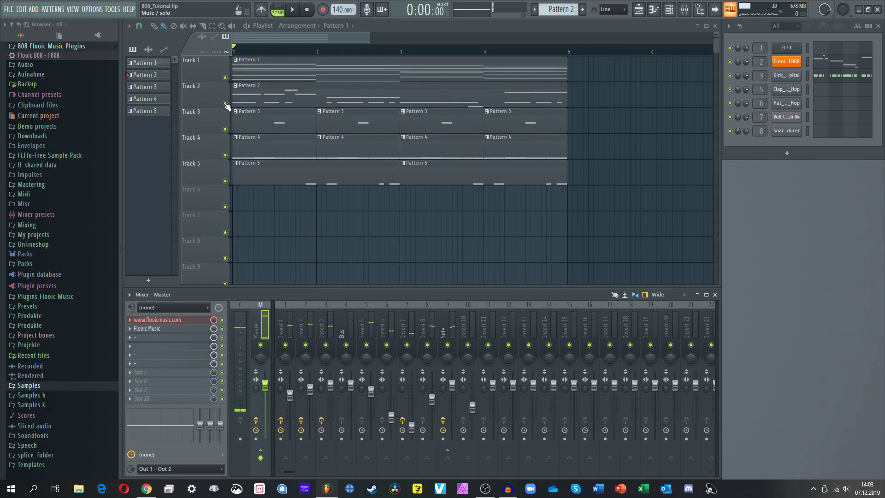
right_click(225, 104)
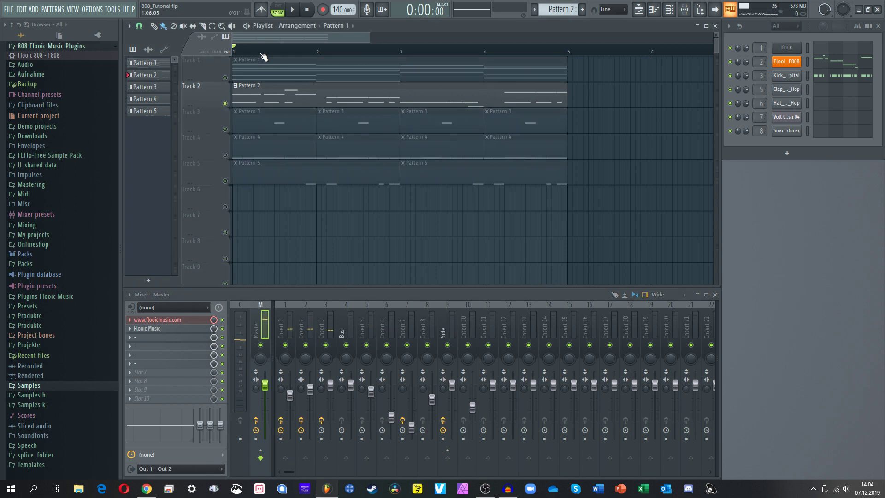
click(293, 53)
click(293, 53)
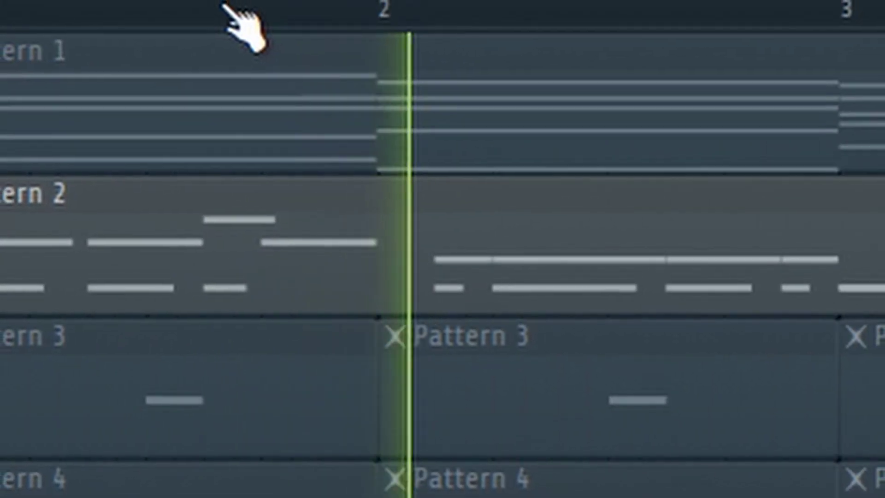
key(space)
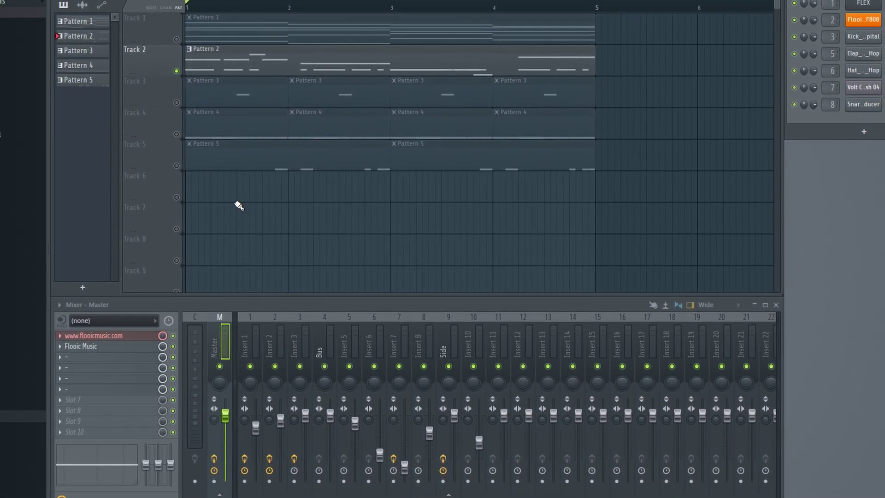
ctrl+click(179, 72)
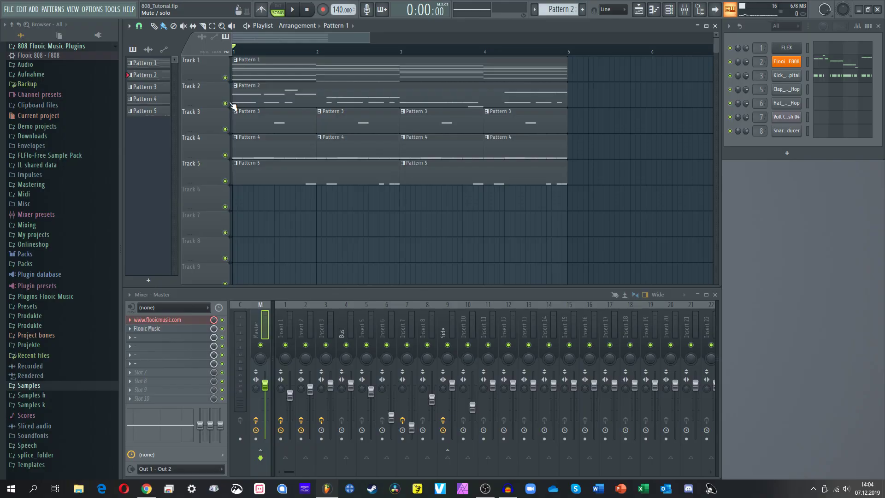
Solo Track 2, and review and play Pattern 2's 808 notes in the piano roll.
right_click(229, 108)
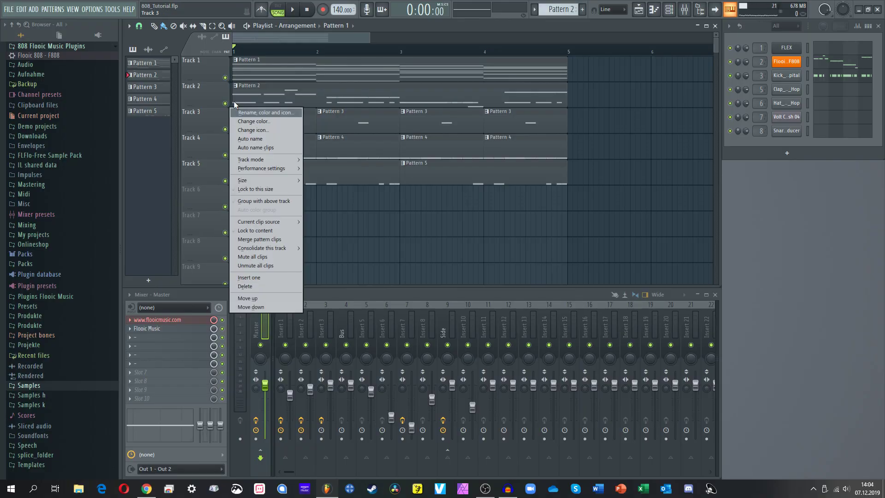
ctrl+click(226, 103)
double_click(252, 100)
scroll(255, 150, down, 2)
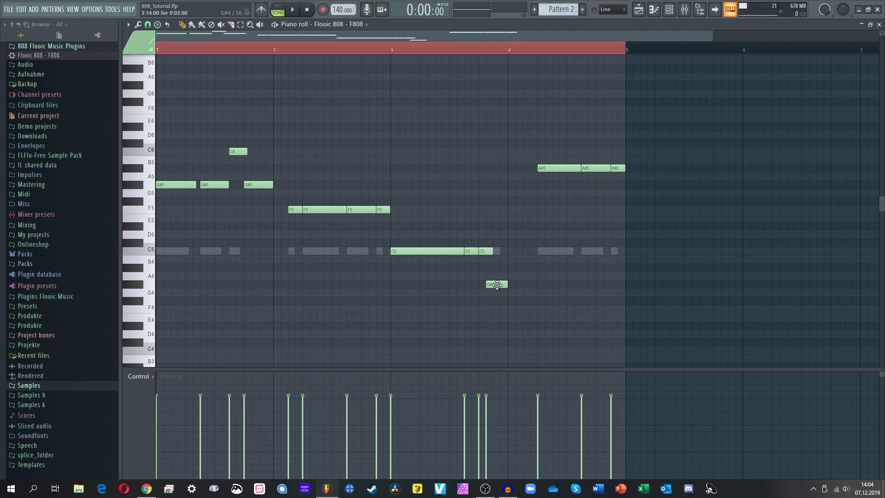
key(space)
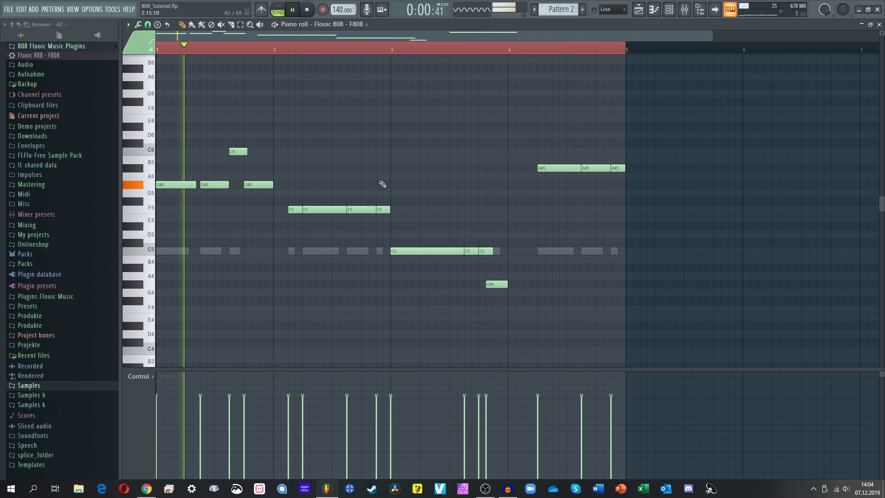
key(space)
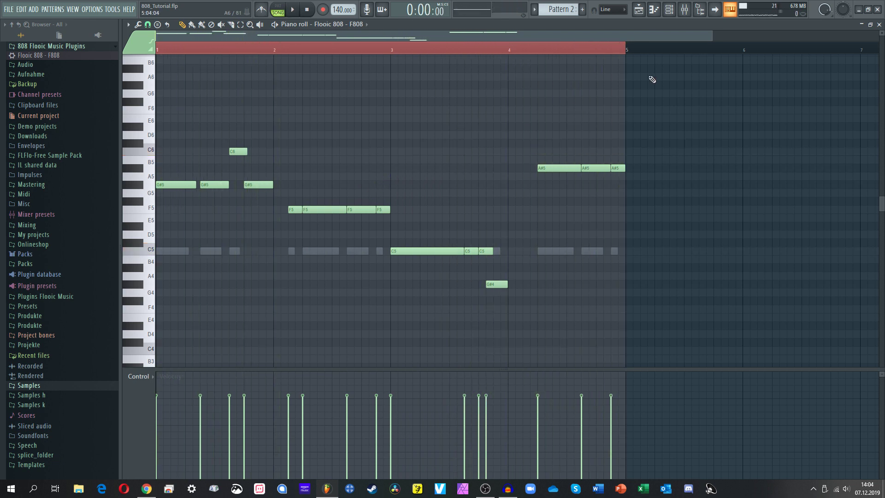
click(879, 24)
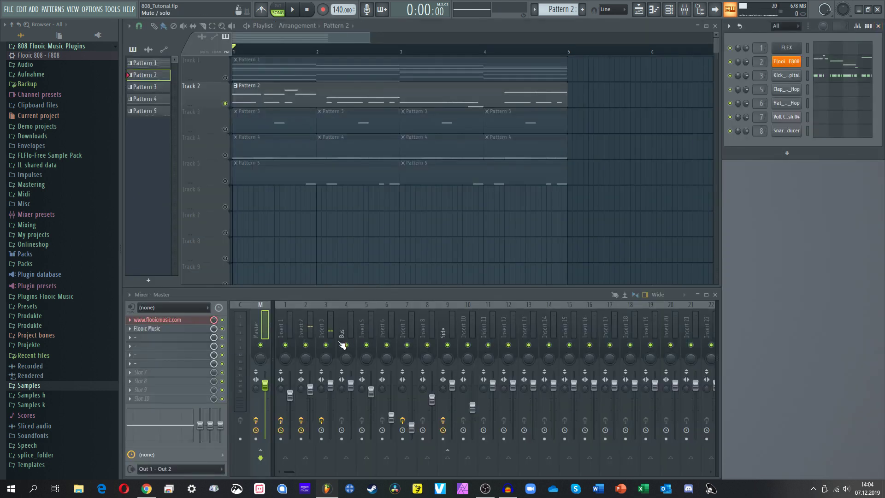
Listen to the soloed track and inspect the settings of its Flooic 808 - F808 instrument.
key(space)
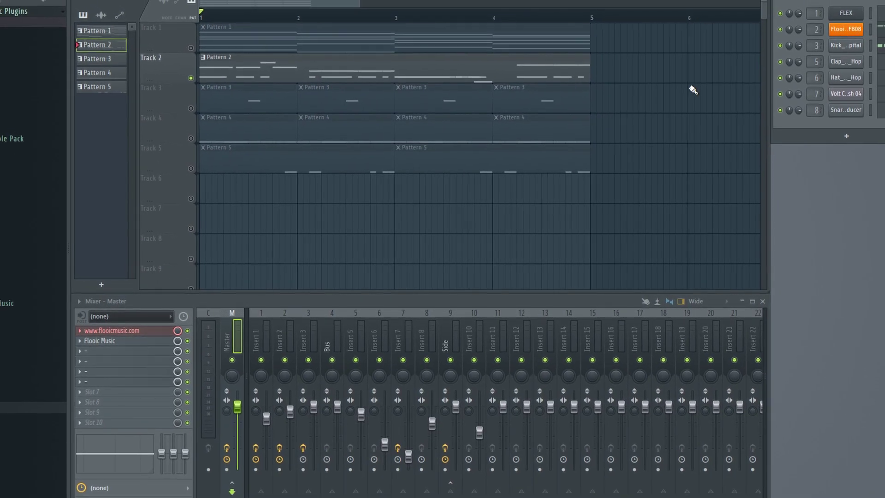
click(846, 29)
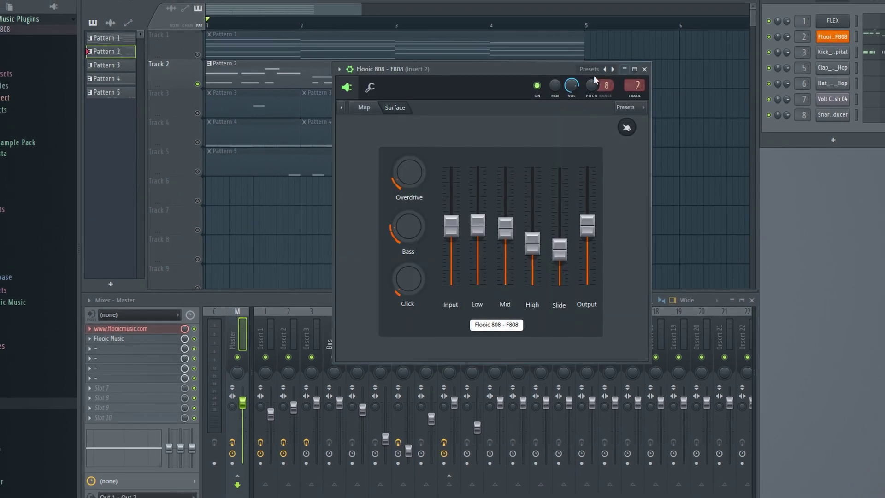
drag(544, 68, 473, 76)
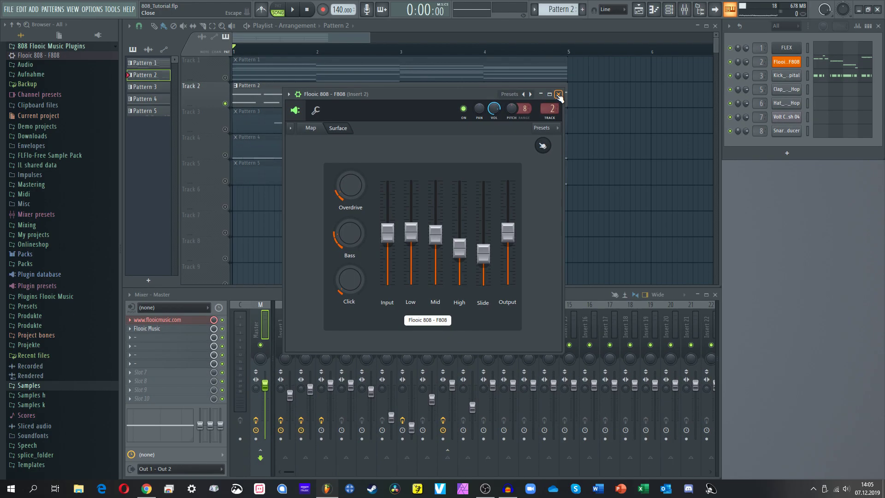
click(557, 69)
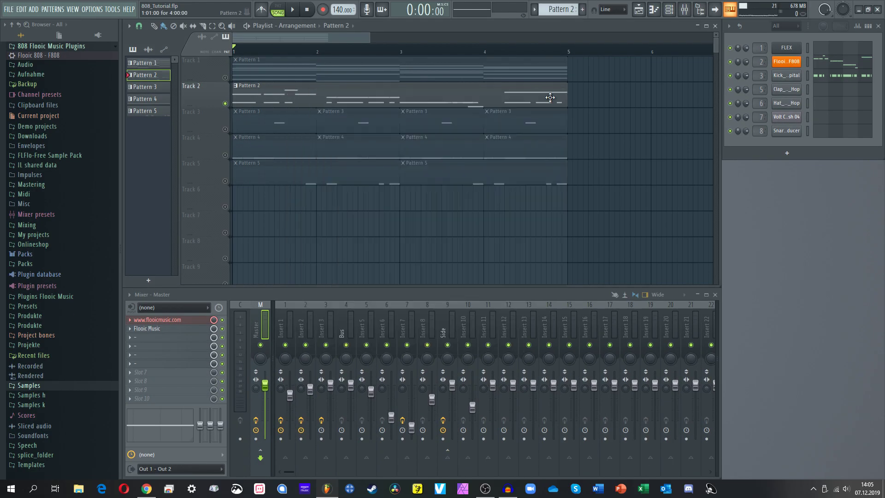
Switch to Chrome and view the Flooic Music homepage, its plugins page and the Flooic 808 - F808 product page, and return to FL Studio.
click(140, 492)
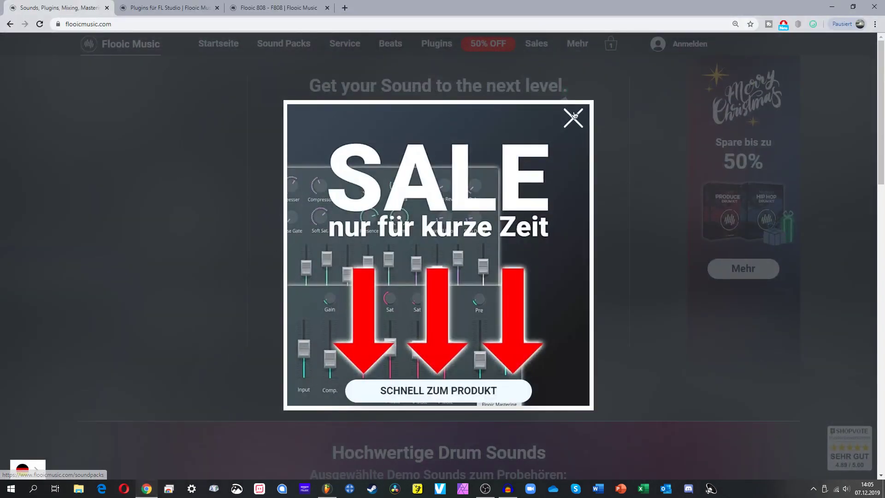
click(596, 128)
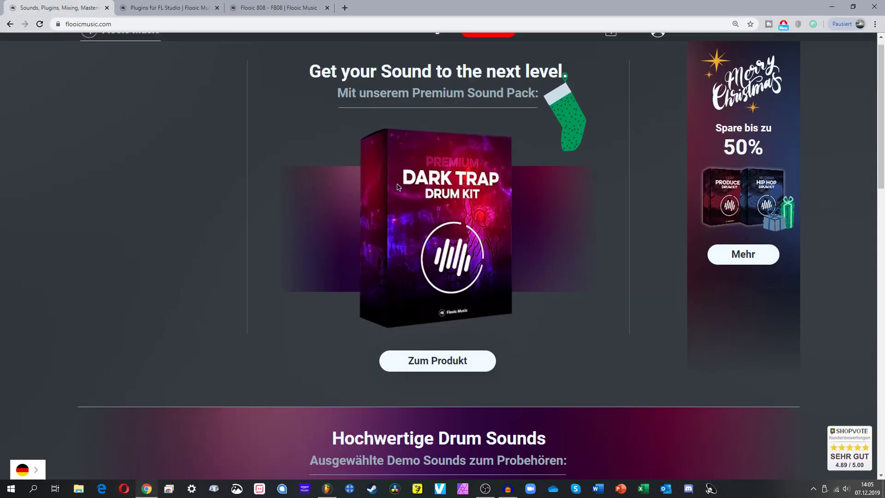
scroll(381, 238, down, 3)
scroll(381, 238, down, 2)
scroll(390, 212, up, 5)
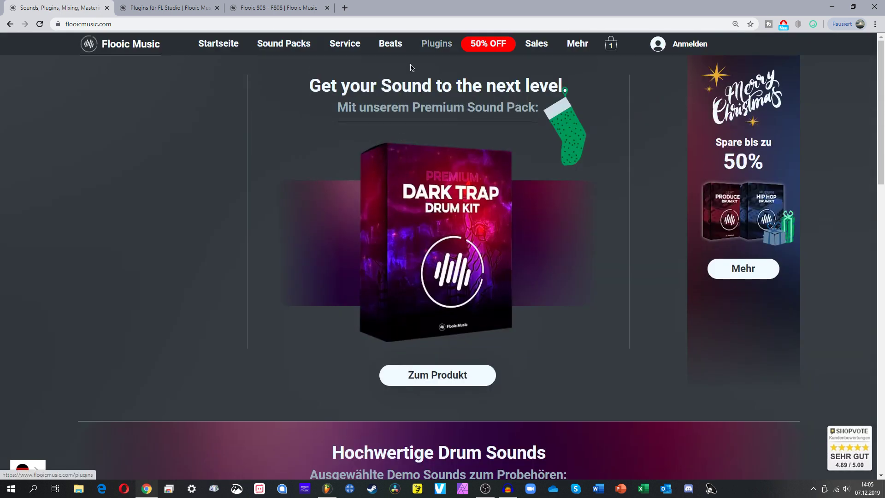
click(198, 7)
scroll(368, 206, up, 10)
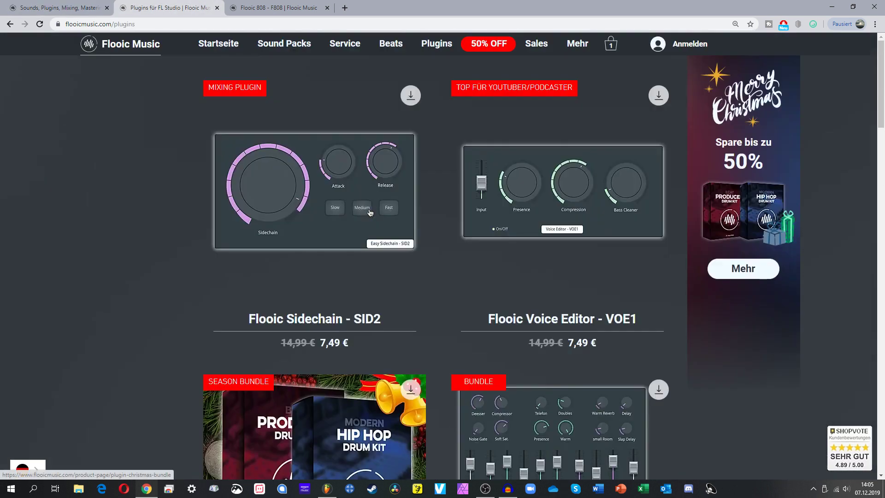
scroll(374, 147, down, 10)
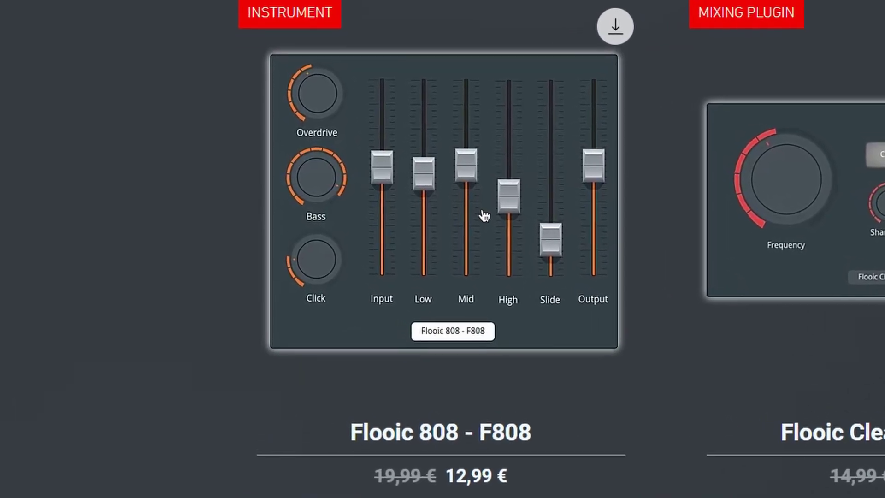
click(490, 87)
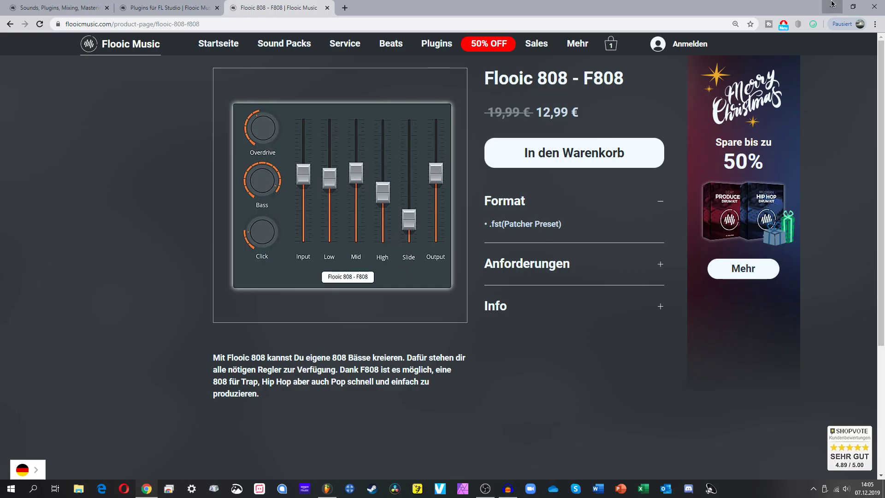
click(833, 6)
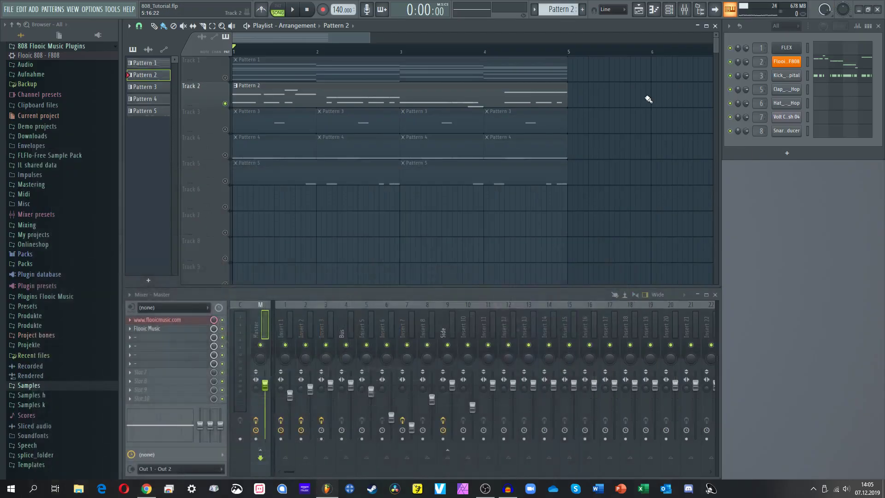
Load the Flooic 808 - F808 preset into the channel rack as a new channel and play a test note.
drag(39, 59, 53, 55)
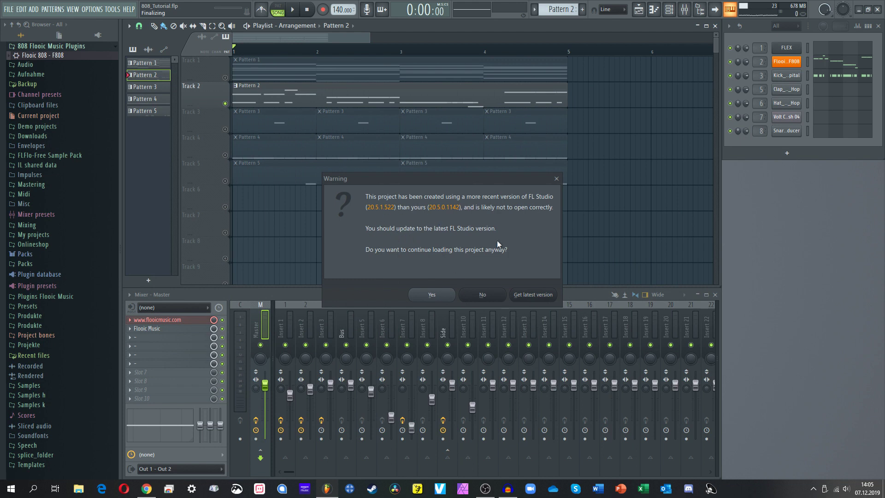
click(429, 295)
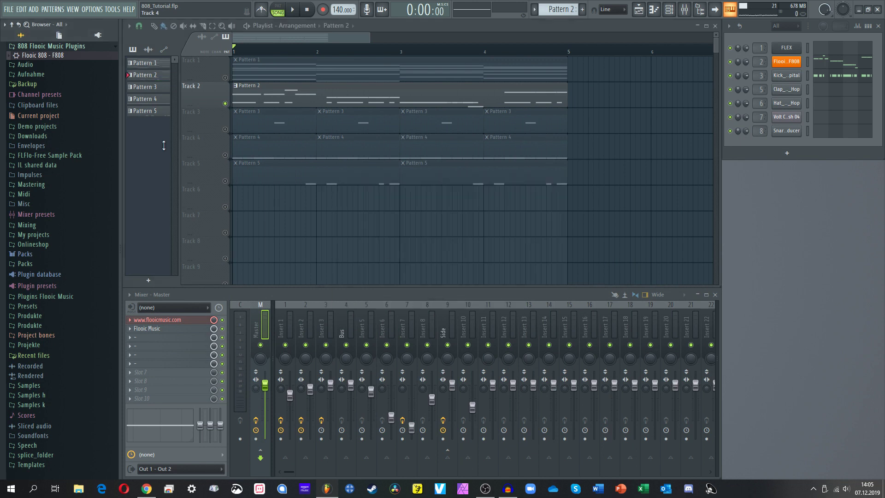
drag(676, 165, 773, 142)
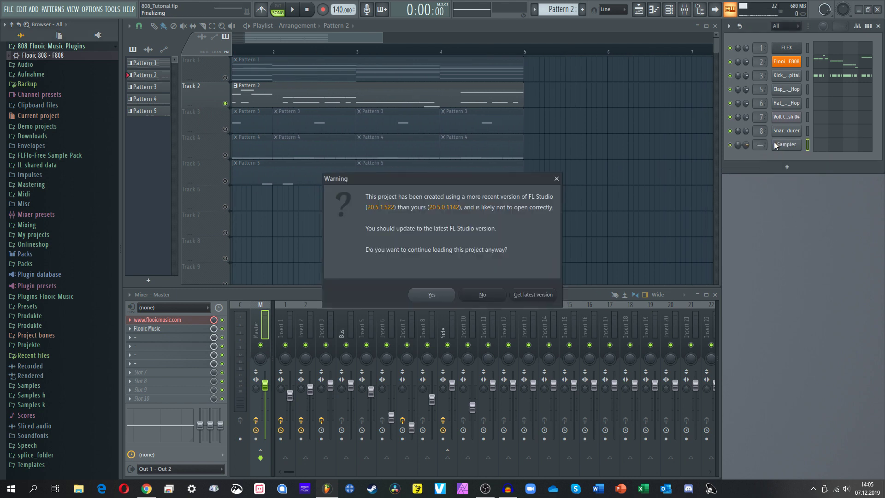
click(432, 295)
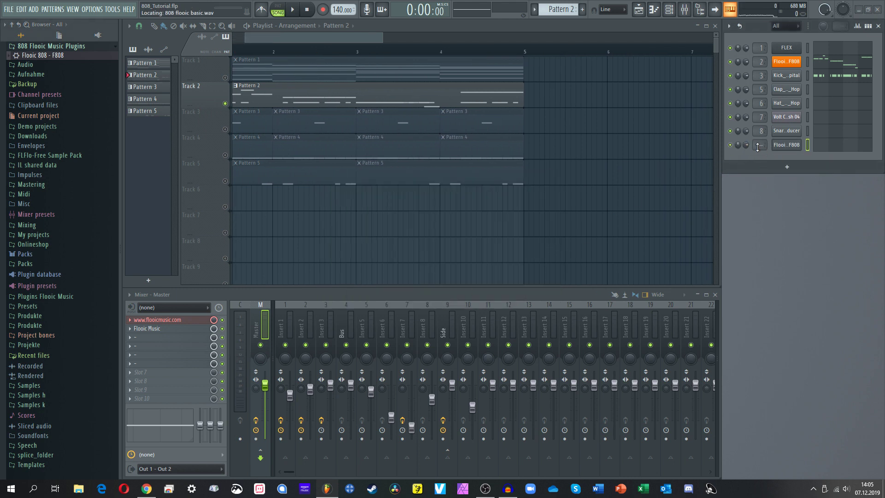
drag(163, 44, 435, 109)
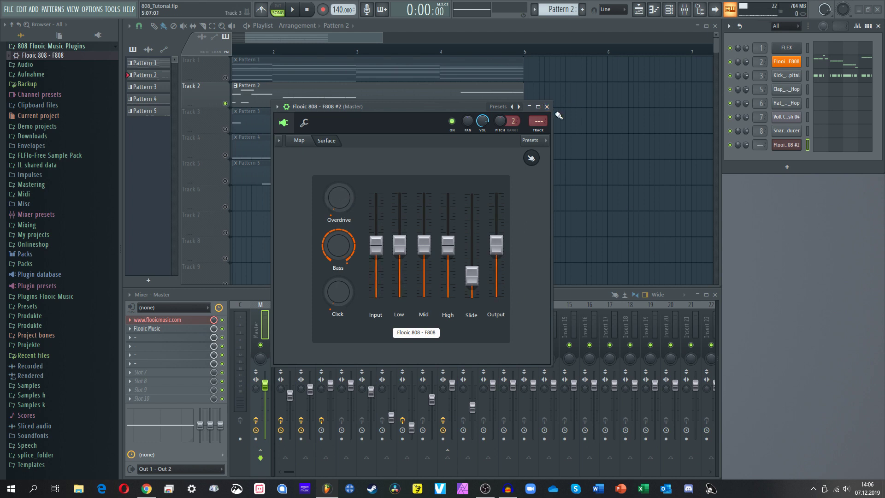
key(n)
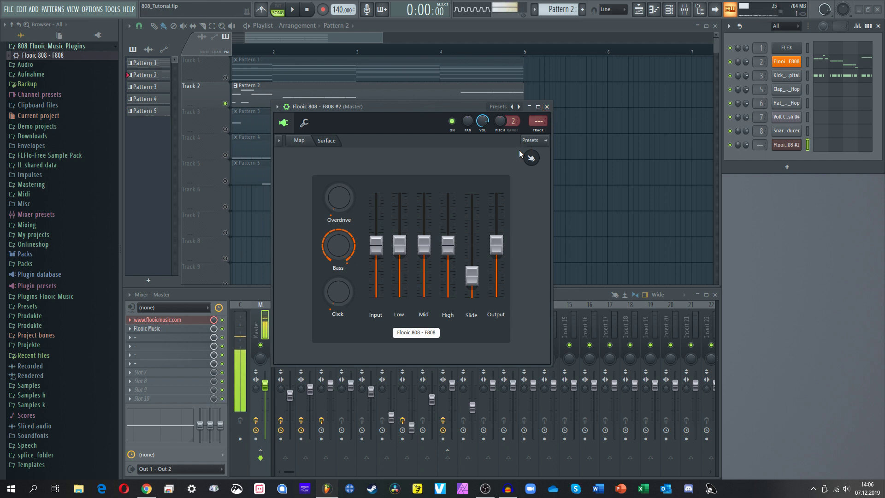
Close the new F808 instrument window and route its channel to mixer track 11.
click(547, 106)
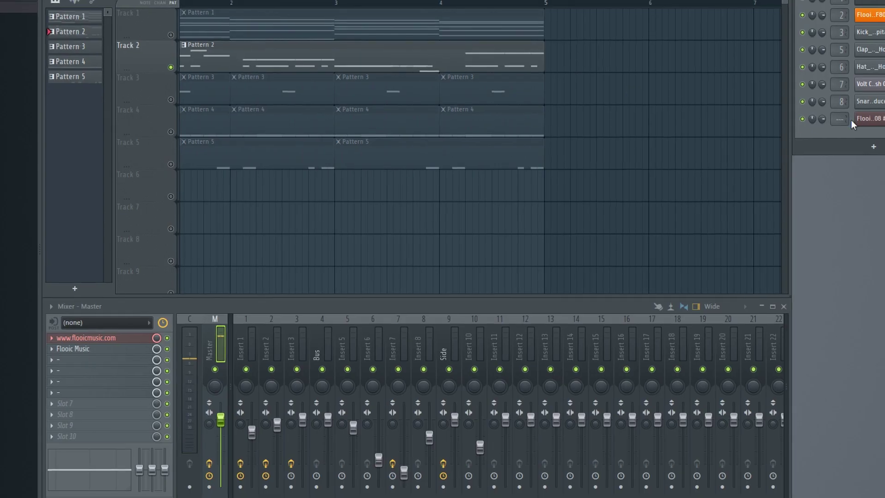
key(ctrl+l)
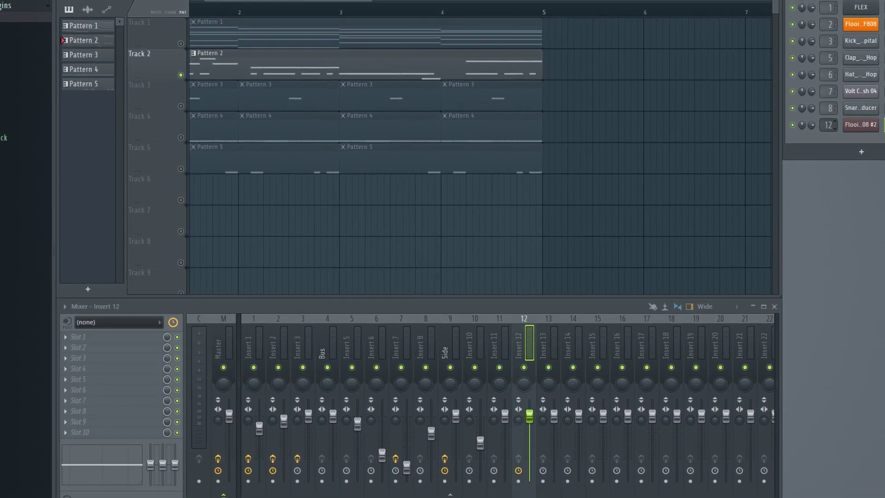
drag(832, 124, 832, 129)
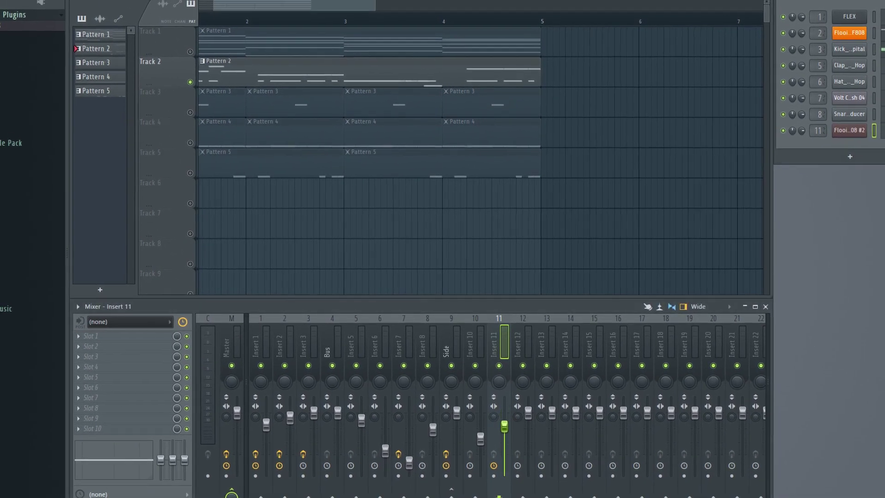
On the new F808 channel, raise Overdrive to about two thirds and reduce Bass to about a fifth.
click(851, 129)
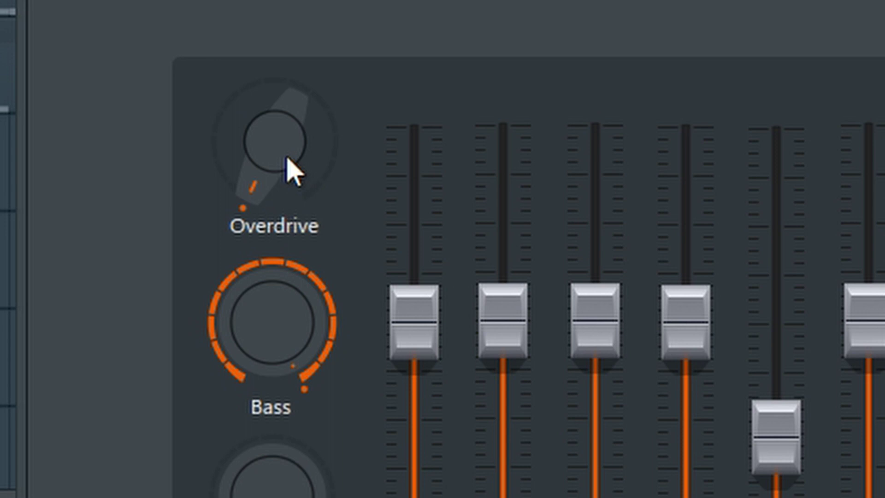
drag(287, 158, 287, 105)
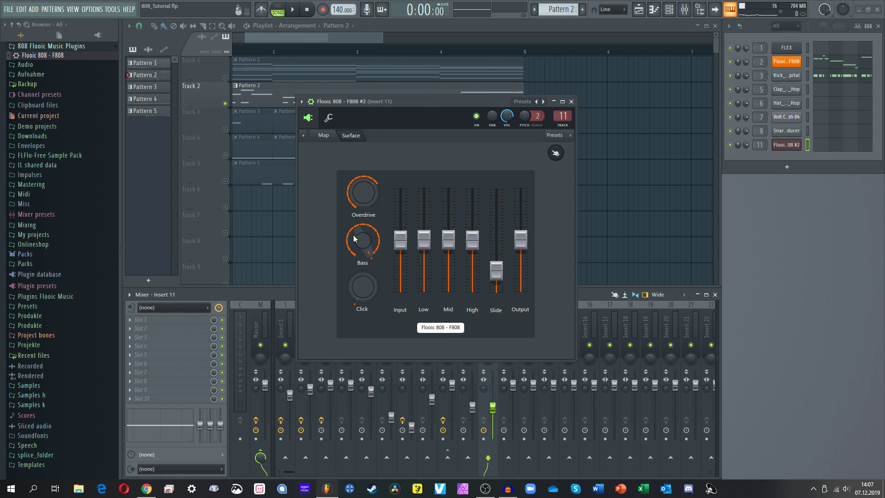
drag(363, 241, 363, 288)
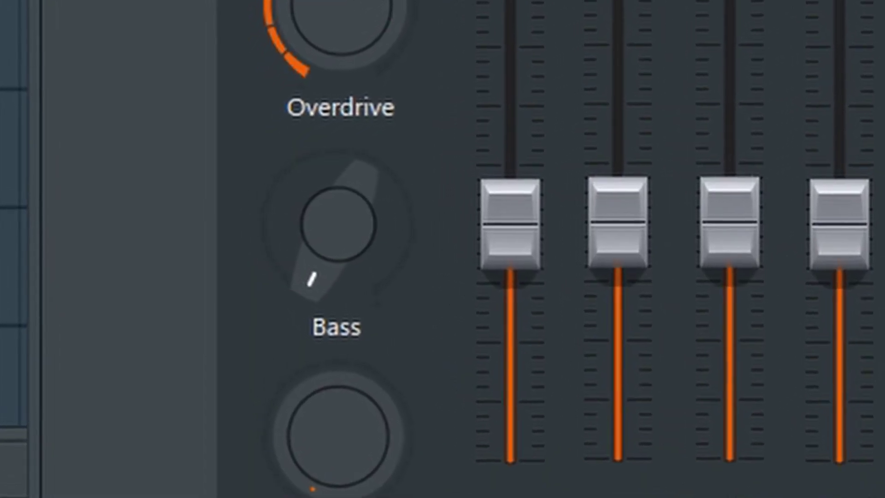
drag(329, 223, 329, 207)
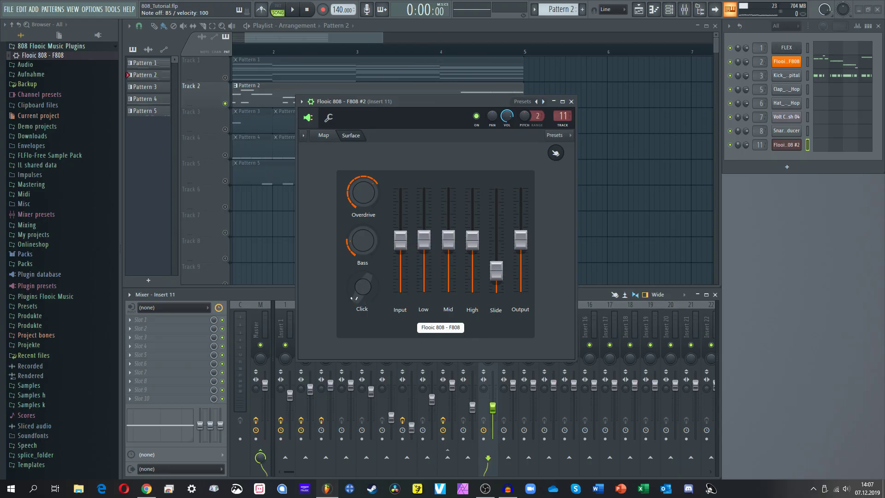
Test the Click knob up to its maximum and leave it at a low setting of about one seventh.
mouse_move(363, 287)
mouse_down()
mouse_move(363, 270)
mouse_move(363, 282)
mouse_up()
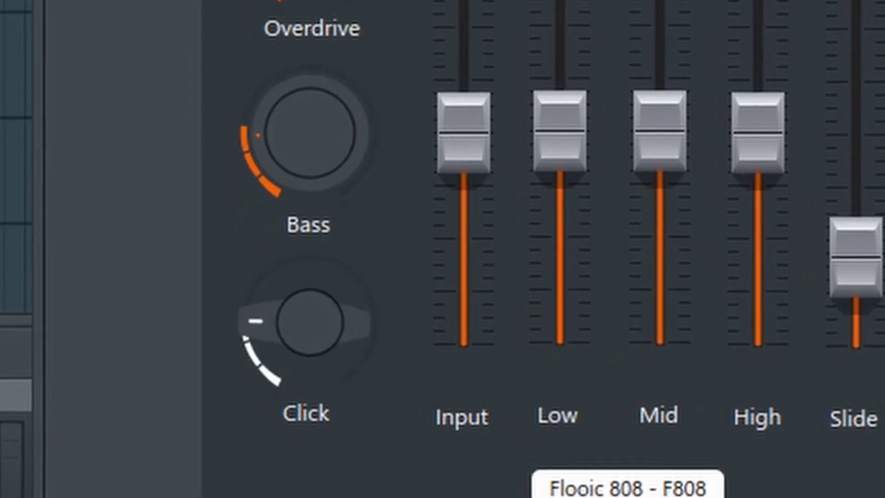
drag(310, 322, 310, 290)
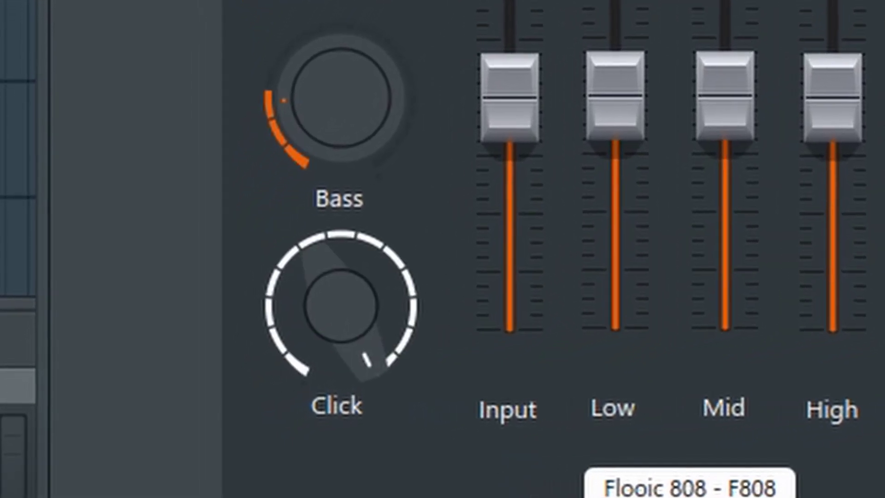
drag(350, 350, 350, 368)
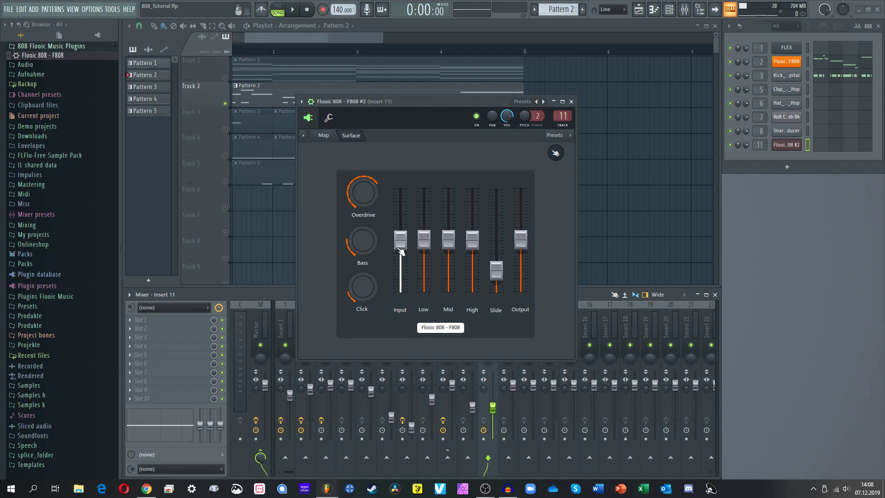
Lower the Input fader slightly, raise Low, Mid and High slightly, and raise Slide while testing notes.
drag(400, 240, 400, 260)
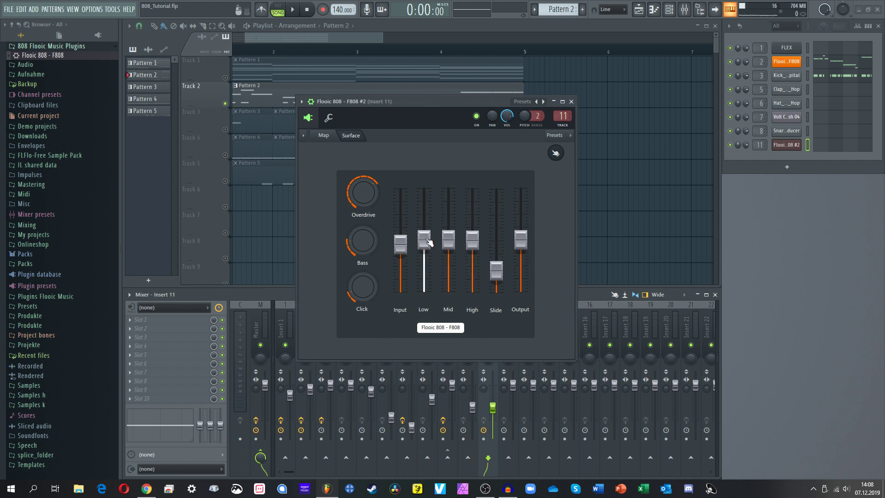
drag(424, 239, 424, 251)
drag(448, 239, 472, 236)
key(m)
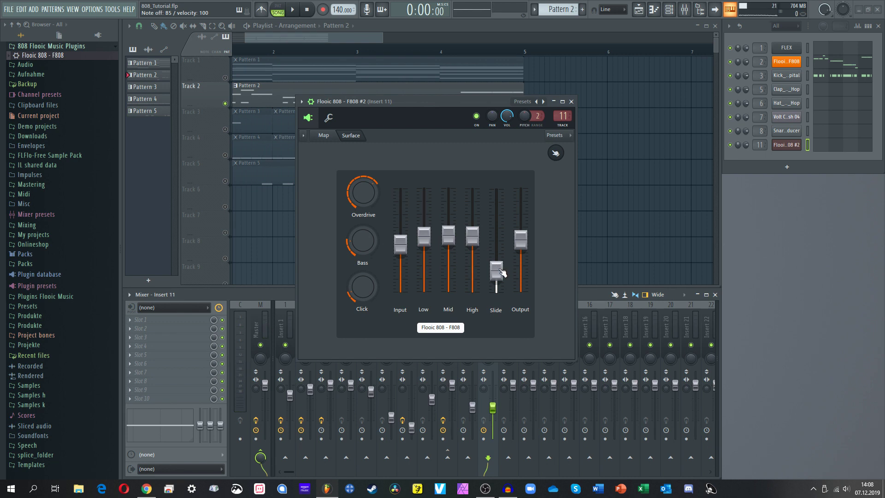
mouse_move(497, 273)
mouse_down()
mouse_move(502, 297)
mouse_move(497, 245)
mouse_move(501, 257)
mouse_up()
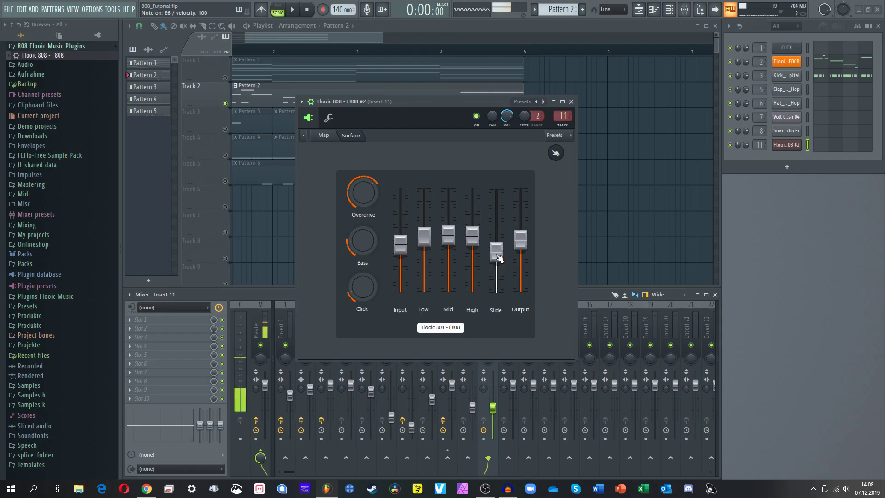
drag(499, 258, 498, 265)
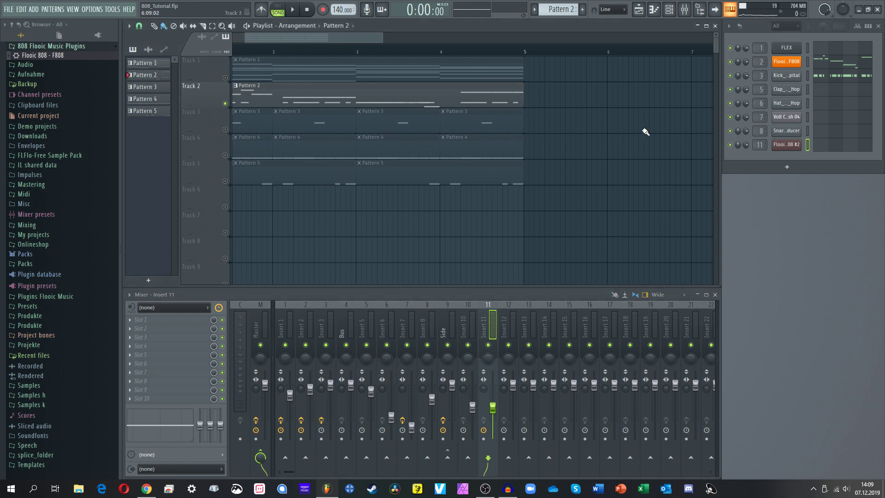
Select the Master mixer track, then open Pattern 1's FLEX chords in the piano roll and play them.
scroll(345, 57, left, 2)
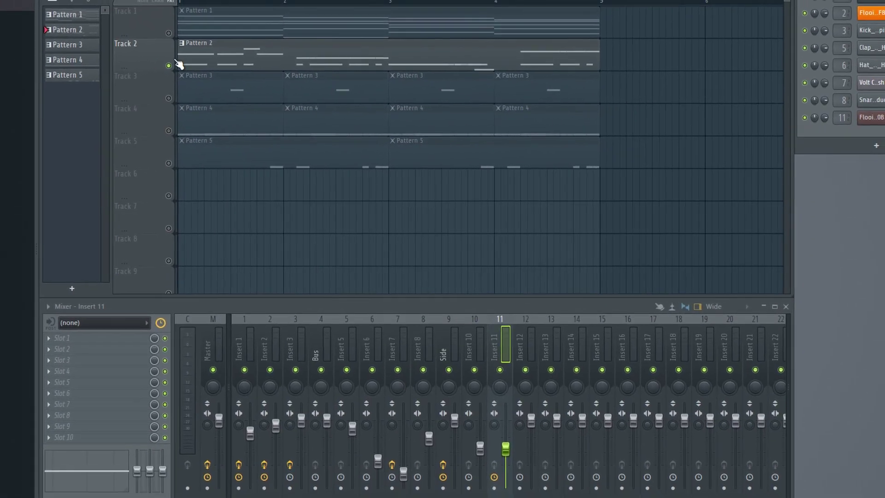
click(215, 341)
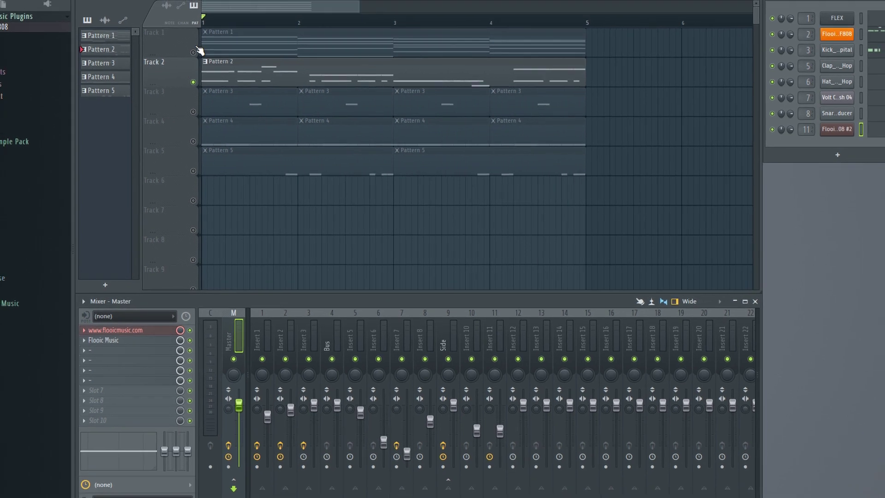
double_click(220, 33)
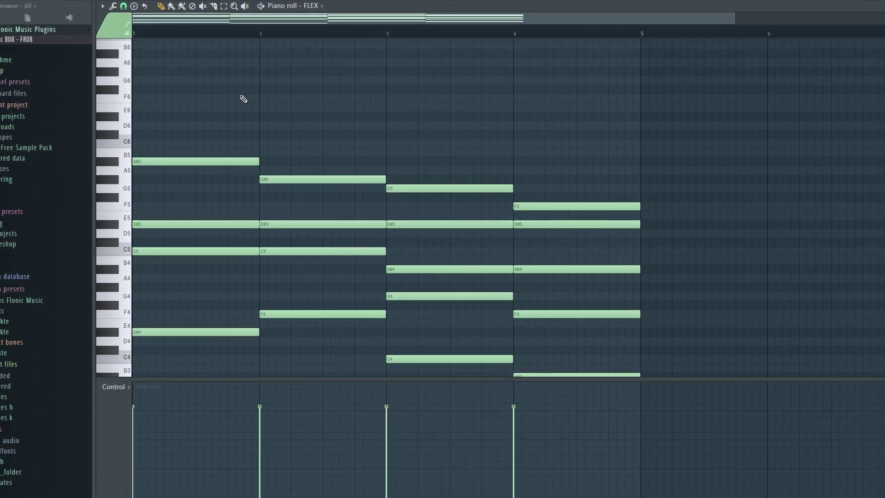
scroll(244, 99, down, 3)
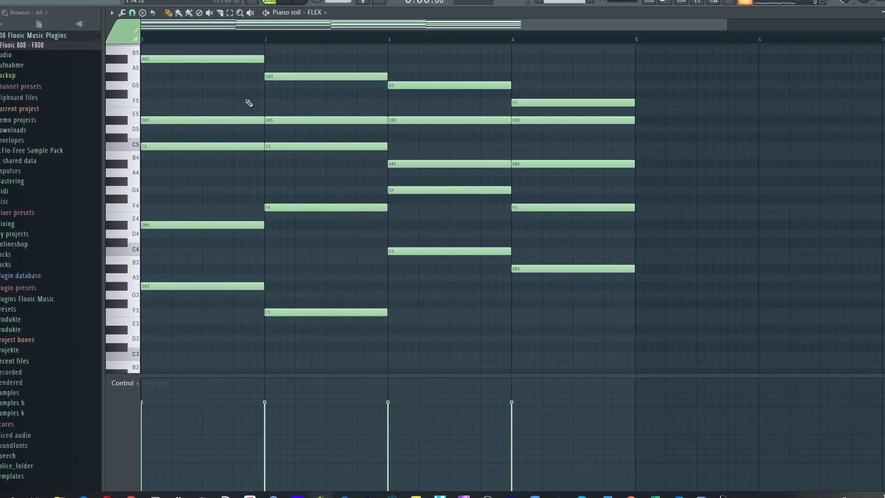
key(space)
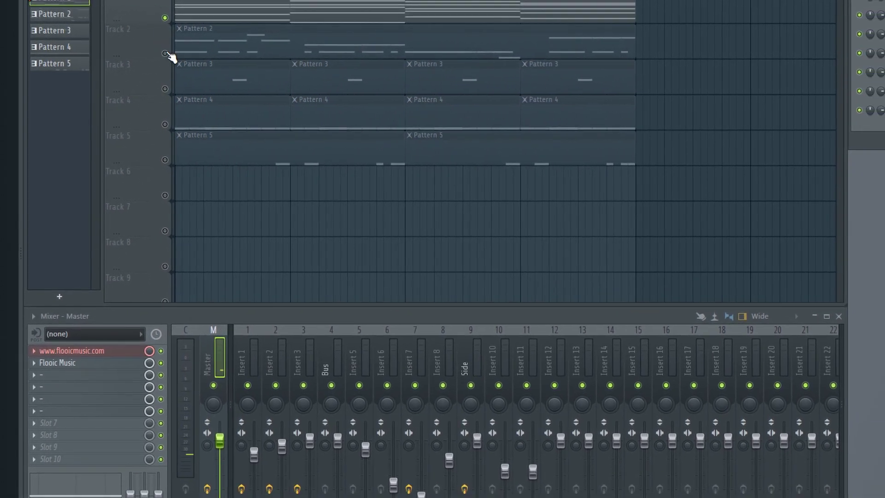
Unmute Track 2 and open Pattern 2's Flooic 808 notes in the piano roll, examining the first two bars.
click(170, 53)
double_click(202, 57)
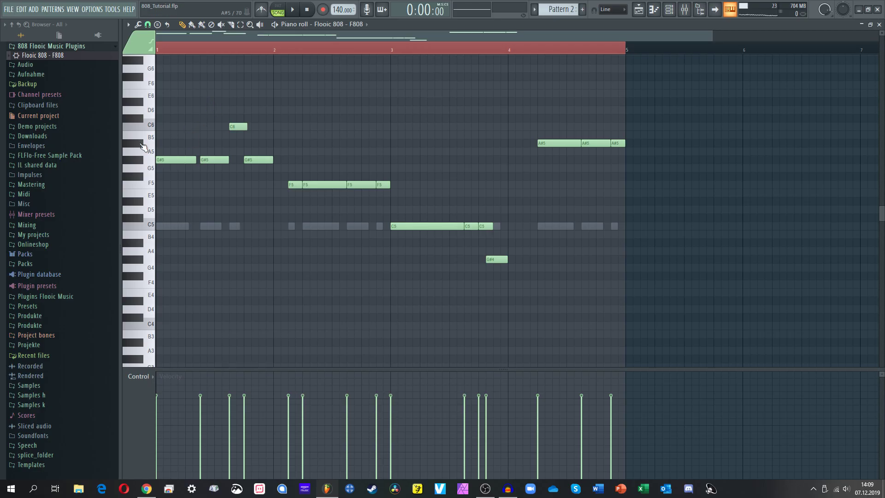
scroll(144, 147, up, 4)
click(157, 160)
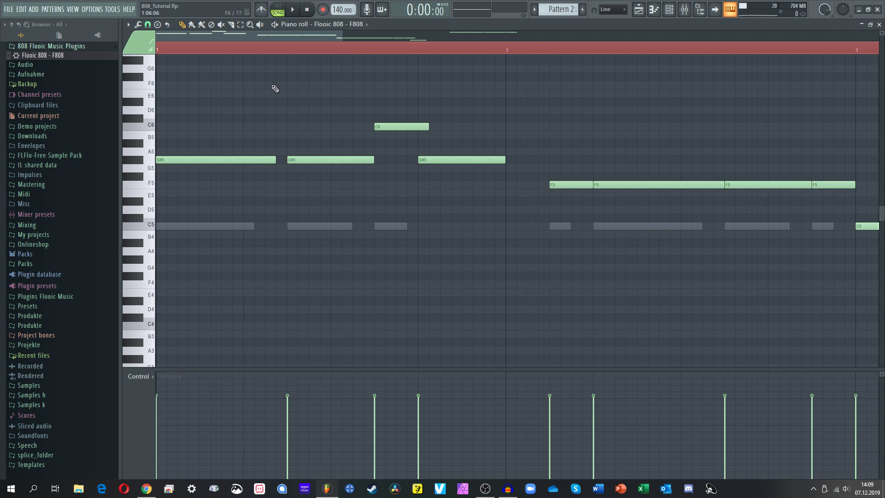
scroll(283, 99, up, 3)
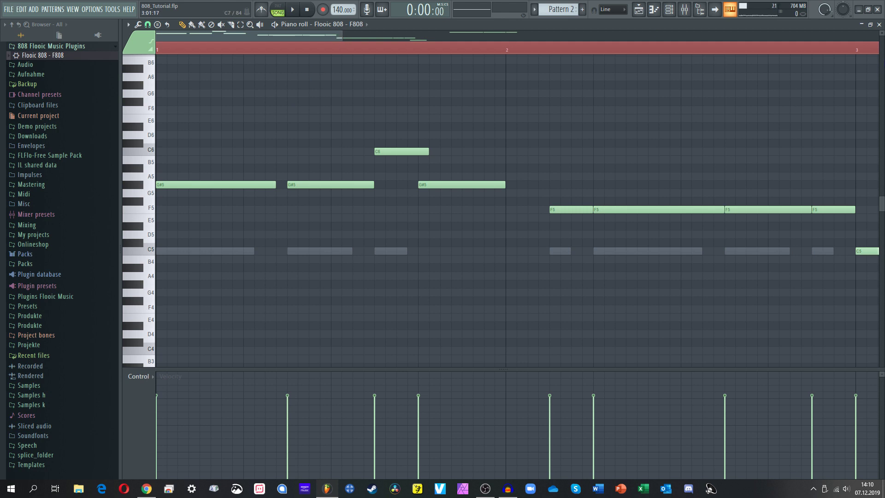
Close the 808 notes, open the kick channel's notes of Pattern 2 and play them in pattern mode.
click(879, 24)
click(775, 69)
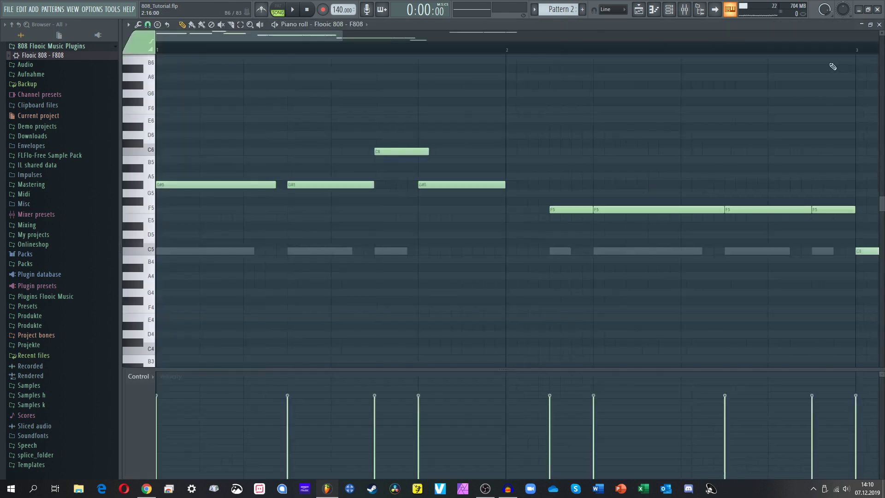
scroll(237, 118, up, 1)
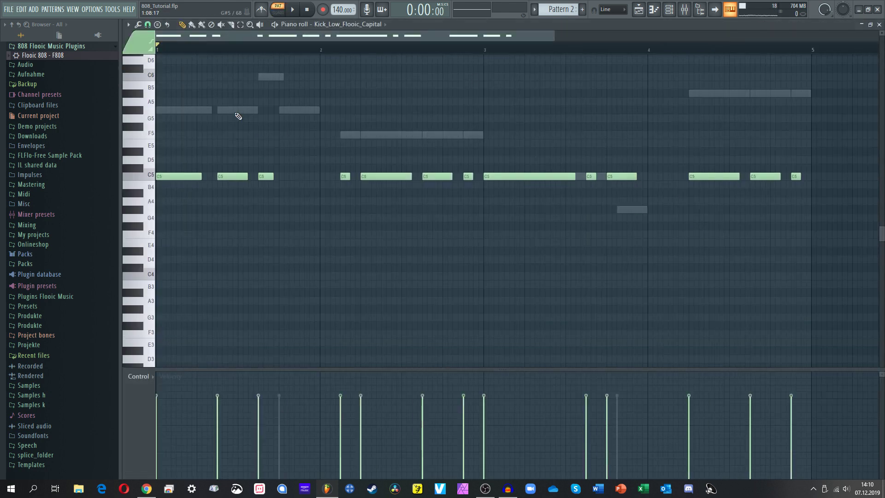
key(space)
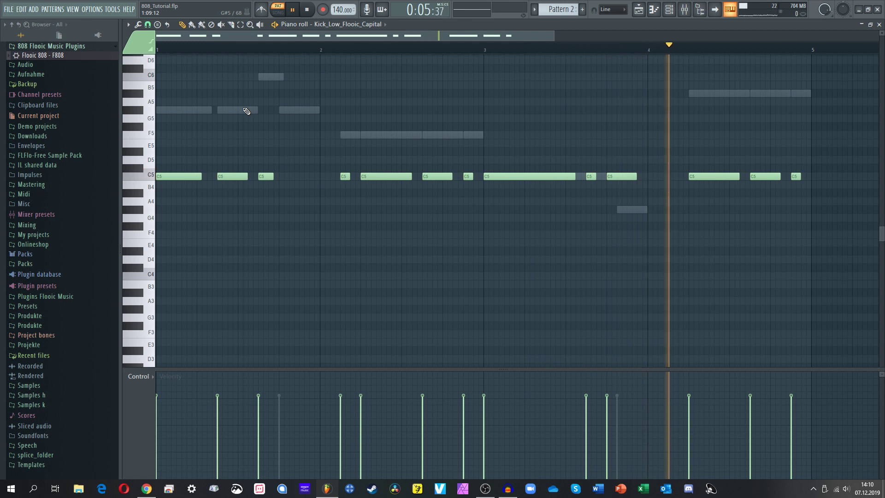
key(space)
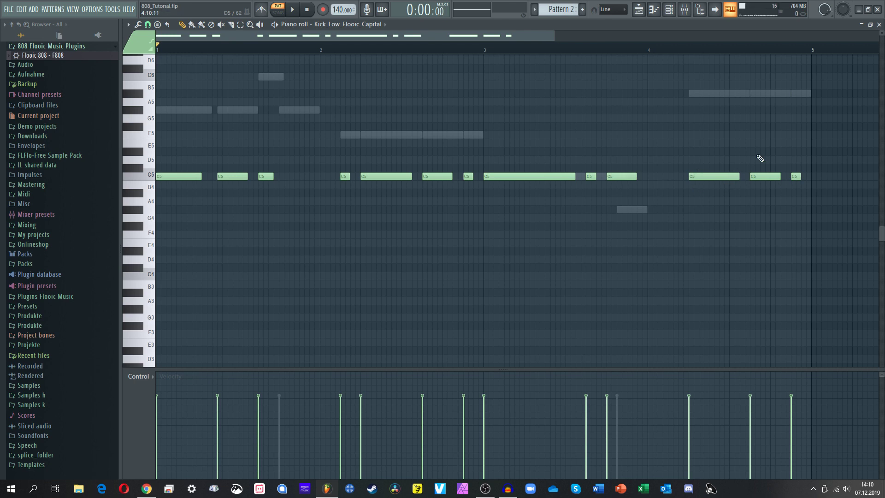
Reopen the original F808 channel's notes, play them briefly and place the playhead at the C6 note in bar 1.
click(880, 24)
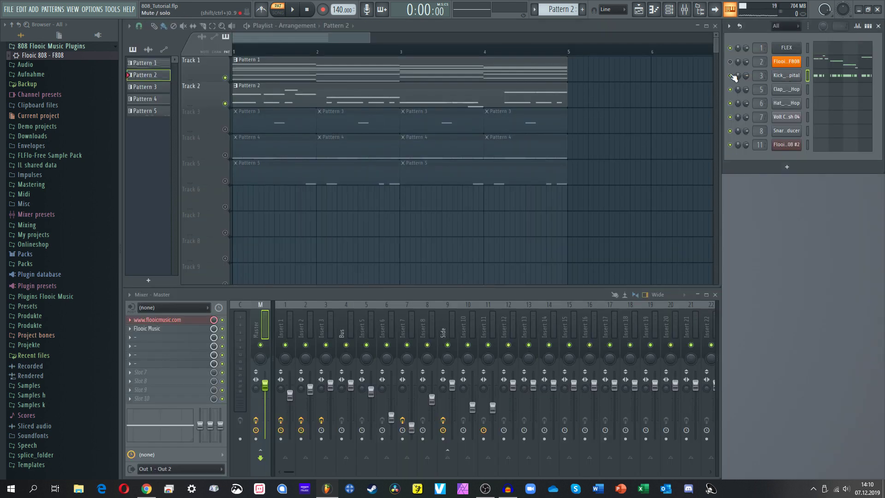
click(820, 64)
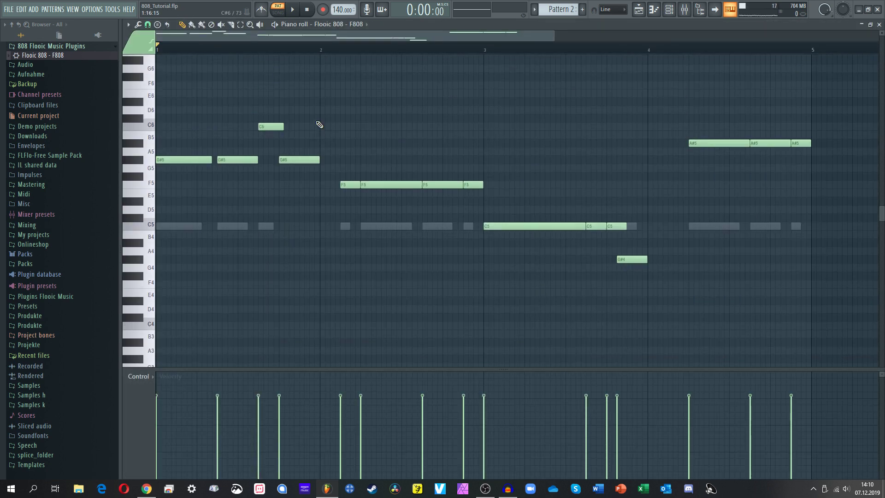
key(space)
key(space)
scroll(273, 143, up, 3)
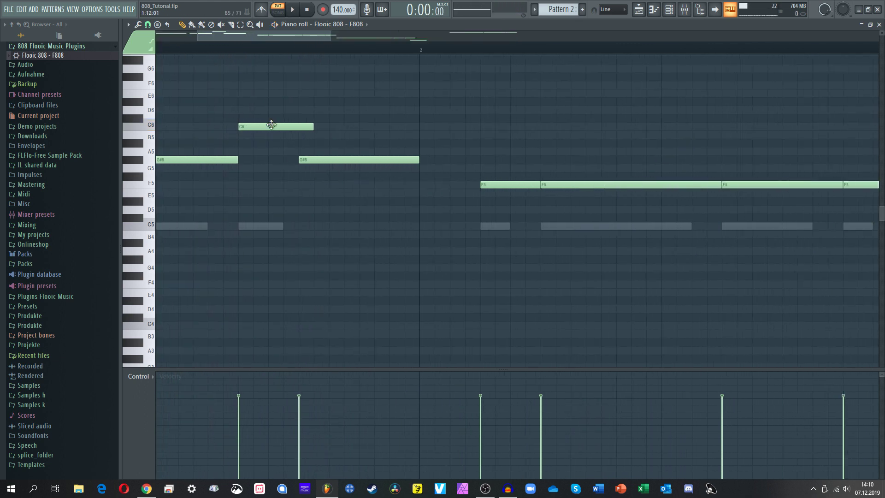
click(239, 47)
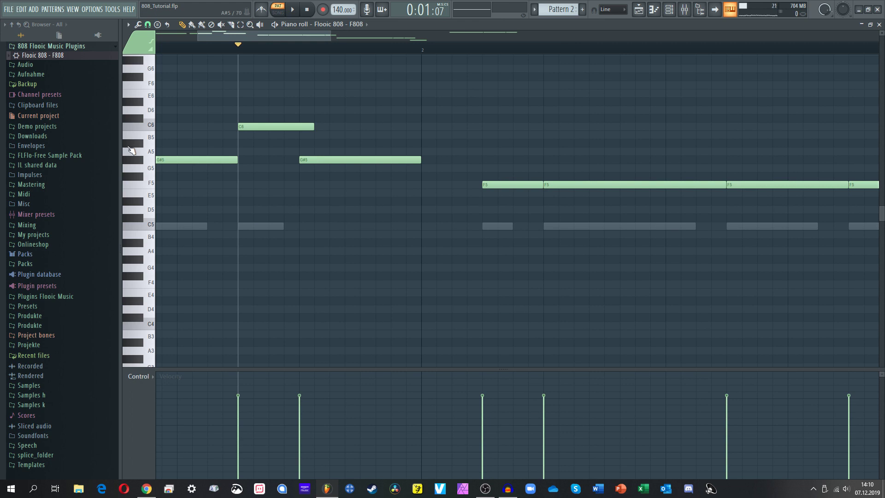
Shorten the C6 note in bar 1 to end where the following G#5 starts, and play the pattern without the slide.
scroll(163, 144, up, 2)
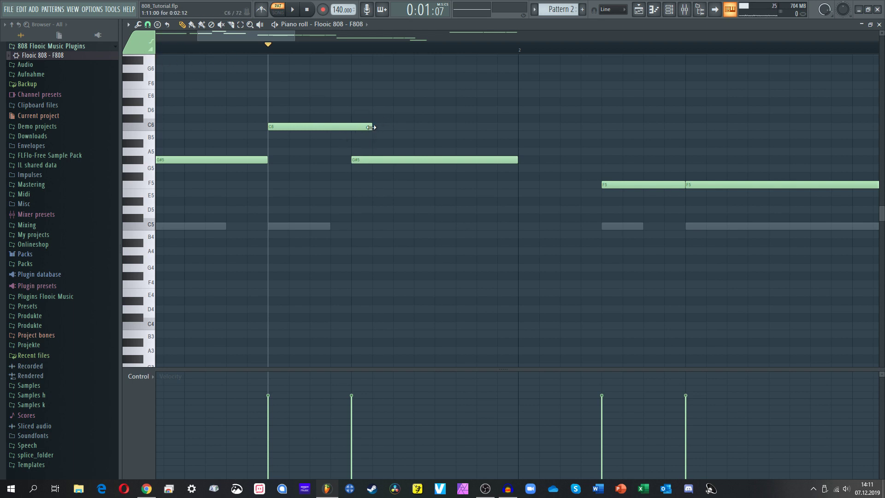
key(space)
scroll(249, 78, down, 3)
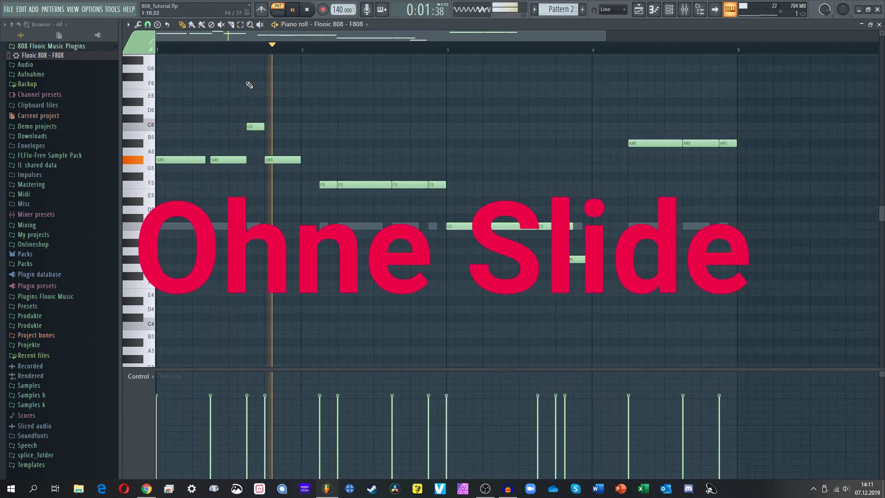
key(space)
Extend the C6 note in bar 1 to overlap the following G#5 slightly, and play the pattern with the slide.
scroll(257, 128, up, 2)
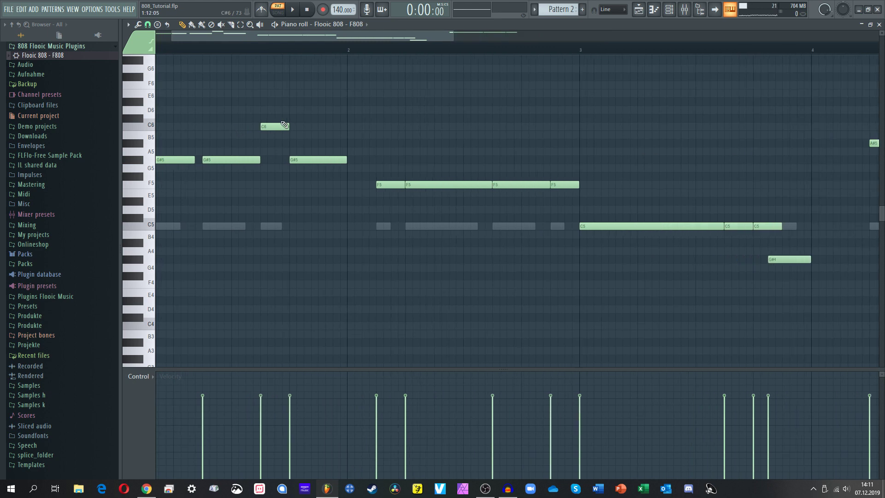
drag(290, 124, 296, 124)
key(space)
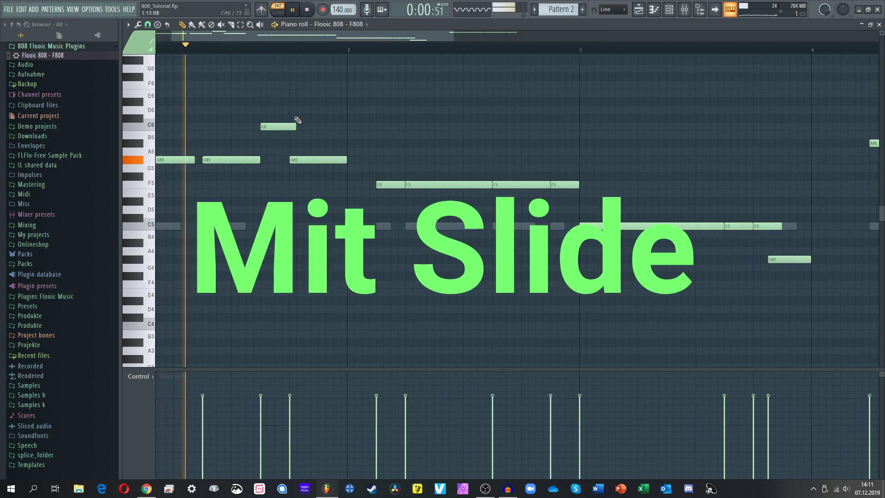
key(space)
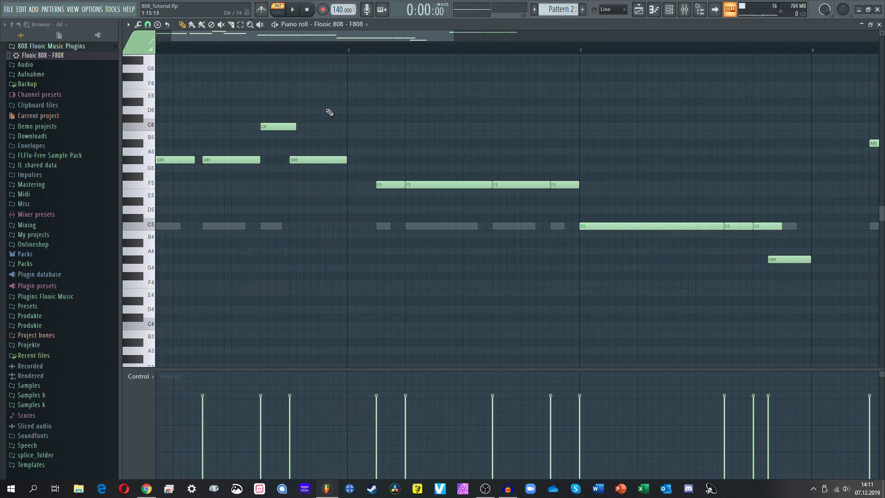
scroll(347, 63, down, 3)
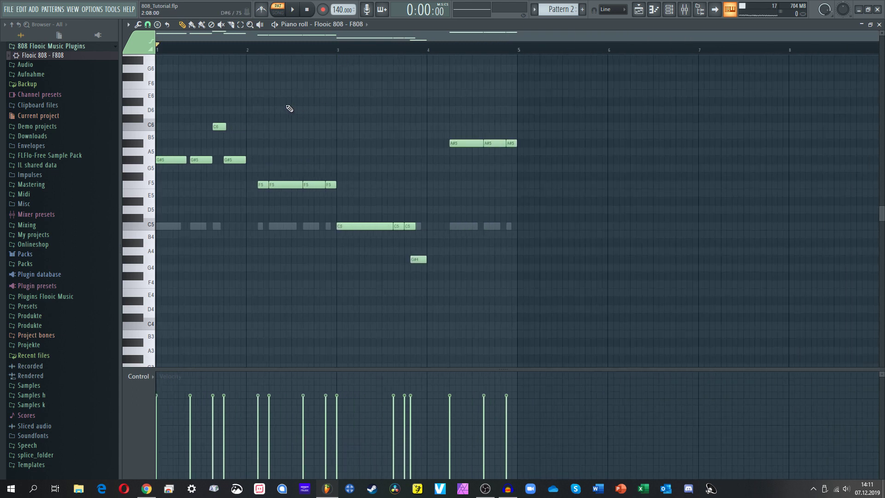
Close the piano roll, view the surface settings of the original F808 channel on mixer track 2, and close its window.
key(F7)
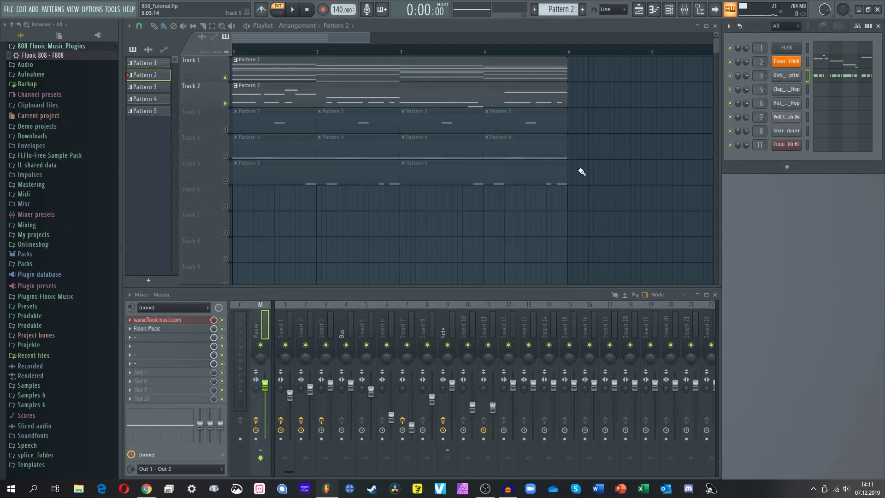
click(787, 62)
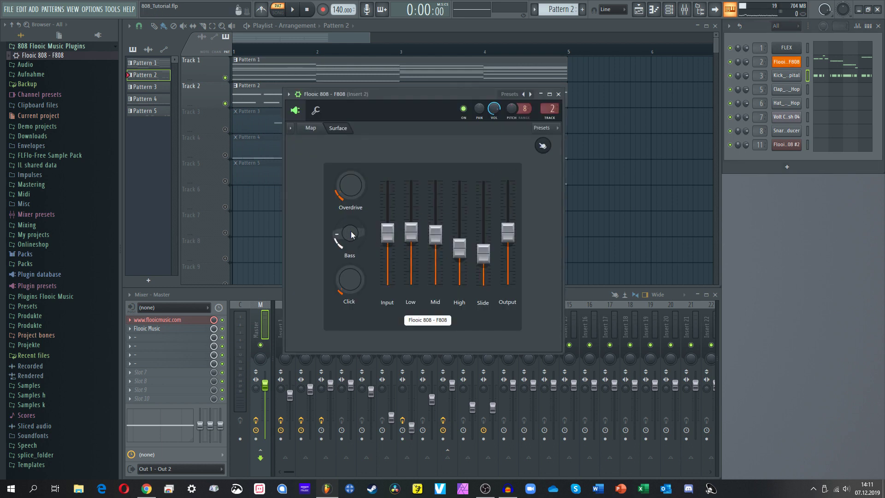
click(559, 94)
Switch to song mode with all playlist tracks unmuted and play the full arrangement.
key(l)
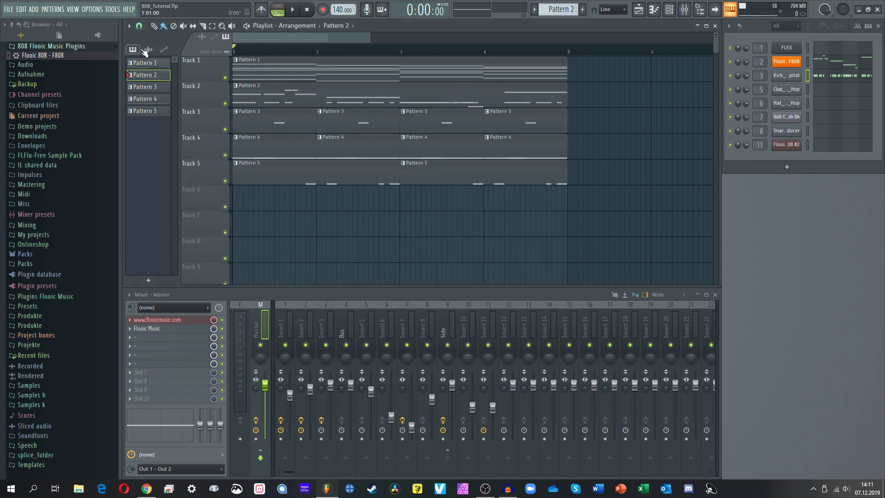
key(space)
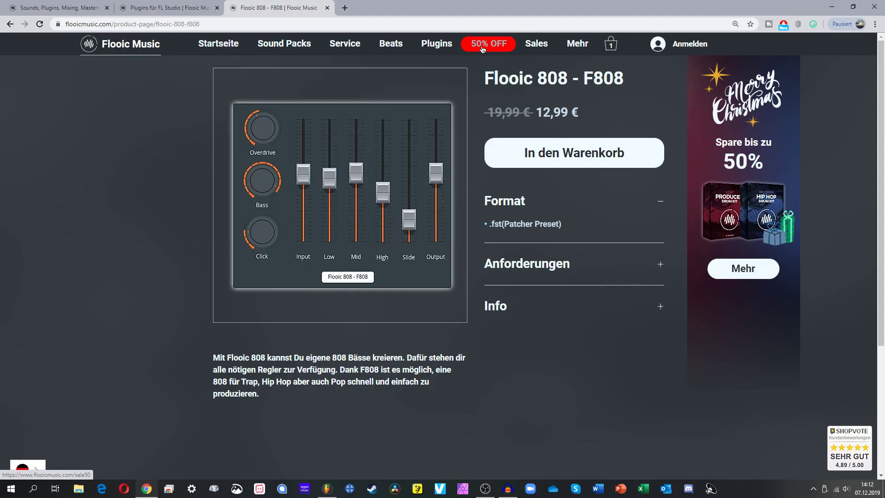
In Chrome, open the 50% OFF page of the Flooic Music site and look over the two discounted drum kits.
click(477, 46)
scroll(455, 195, down, 2)
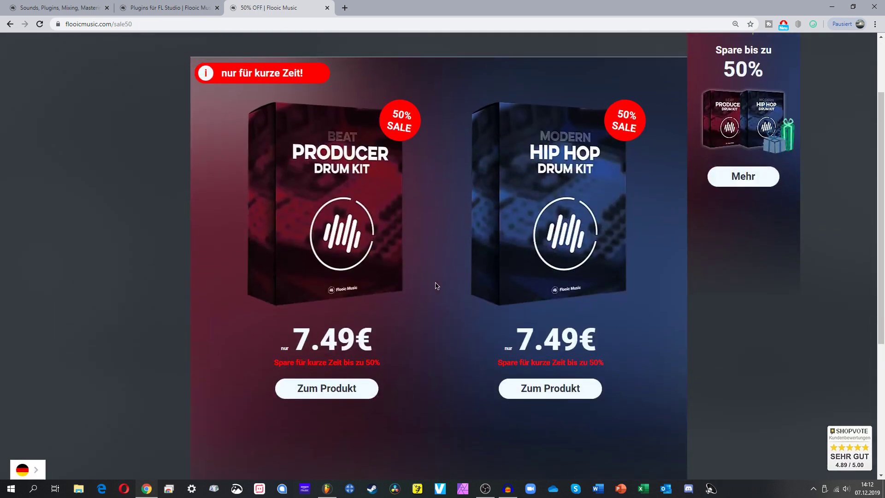
scroll(440, 226, up, 2)
scroll(441, 226, down, 1)
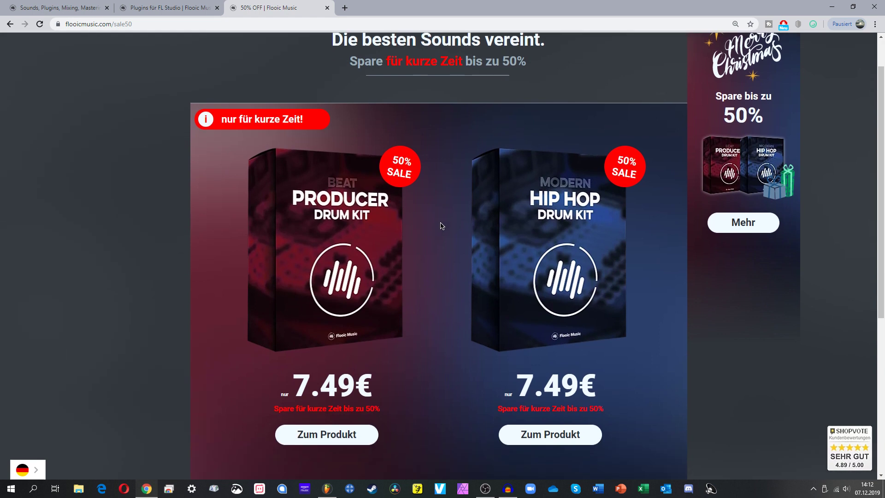
Examine the prices and discount notes of the Beat Producer and Modern Hip Hop drum kits on the sale page.
scroll(442, 226, down, 1)
scroll(369, 240, up, 2)
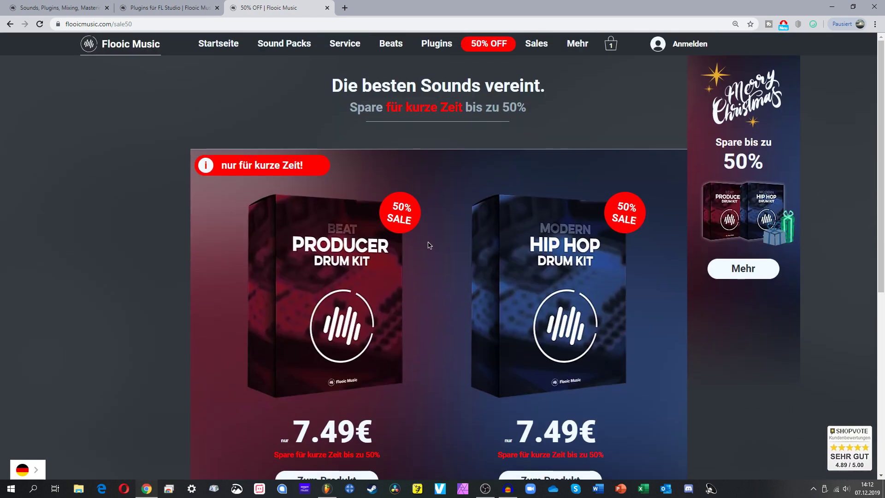
scroll(427, 242, down, 2)
scroll(434, 239, up, 3)
scroll(436, 238, up, 1)
scroll(439, 237, down, 2)
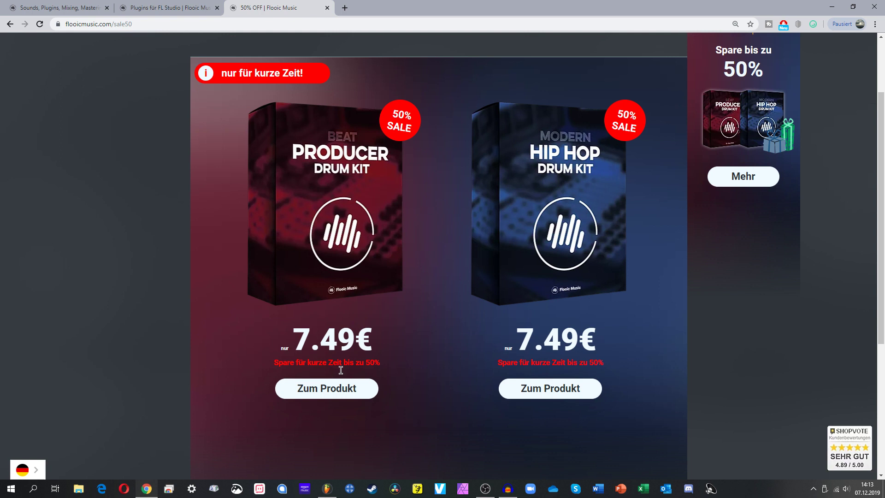
Switch to FL Studio and expand the Flooic modern Hip Hop kit inside the browser's Produkte folder.
click(328, 490)
click(28, 316)
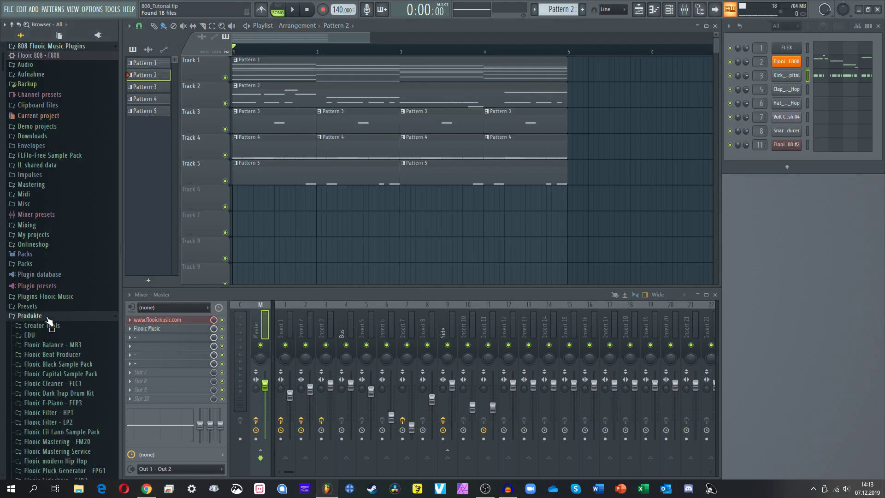
scroll(70, 326, down, 3)
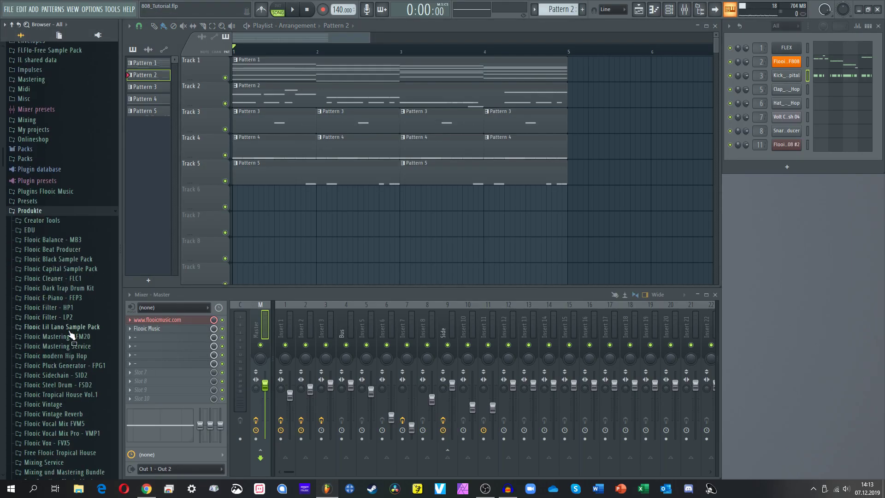
scroll(78, 345, down, 3)
click(79, 304)
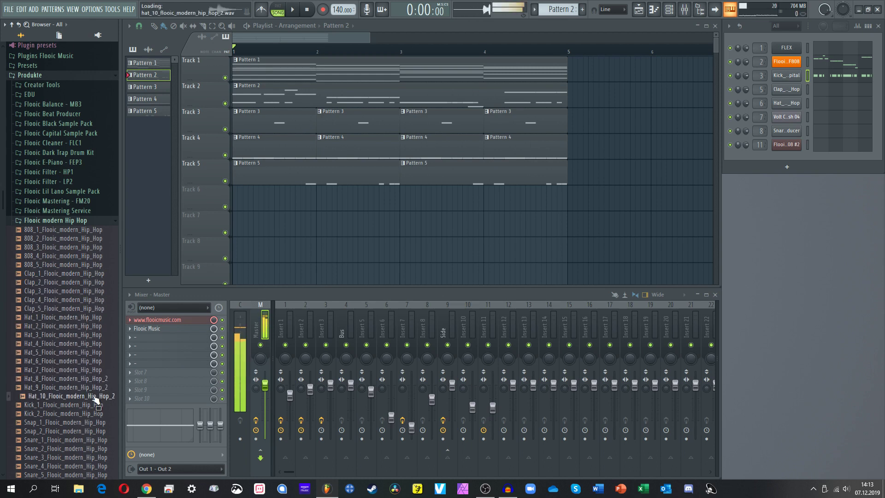
Preview the kit's kick and snare samples, including Kick_2 and Snare_4, and collapse the Flooic modern Hip Hop folder.
scroll(98, 415, down, 3)
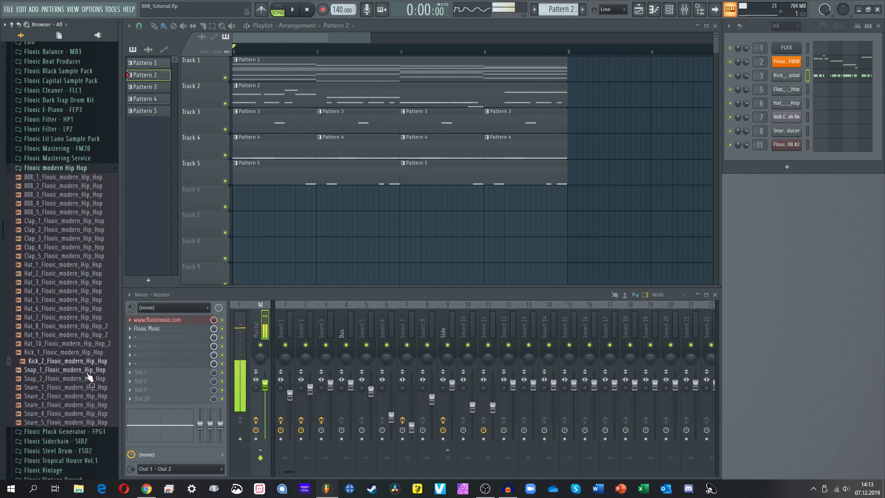
scroll(99, 300, up, 6)
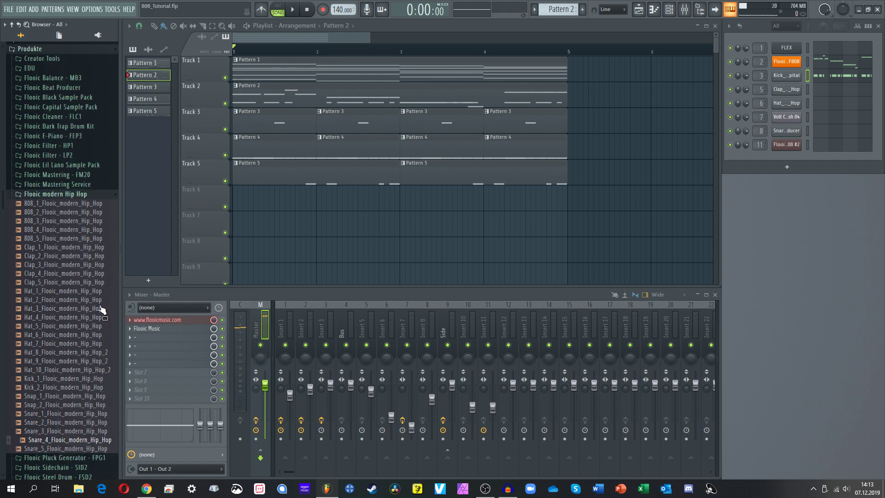
click(101, 273)
scroll(107, 272, up, 3)
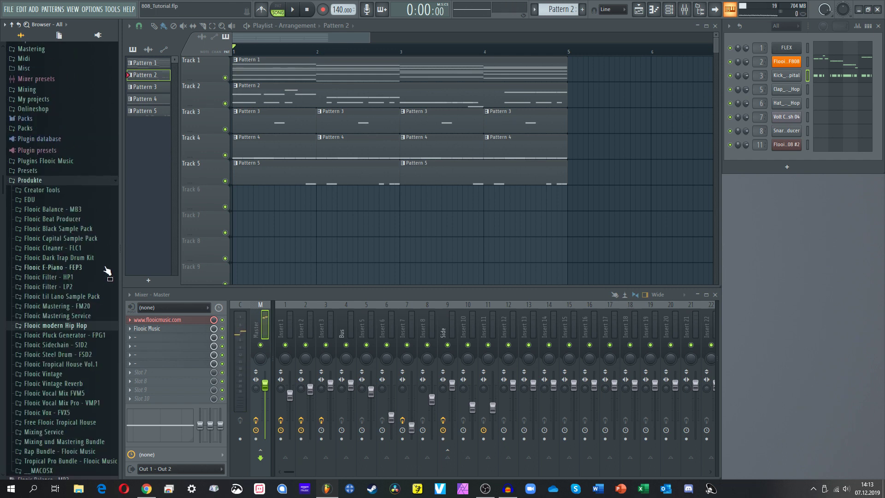
scroll(107, 267, up, 6)
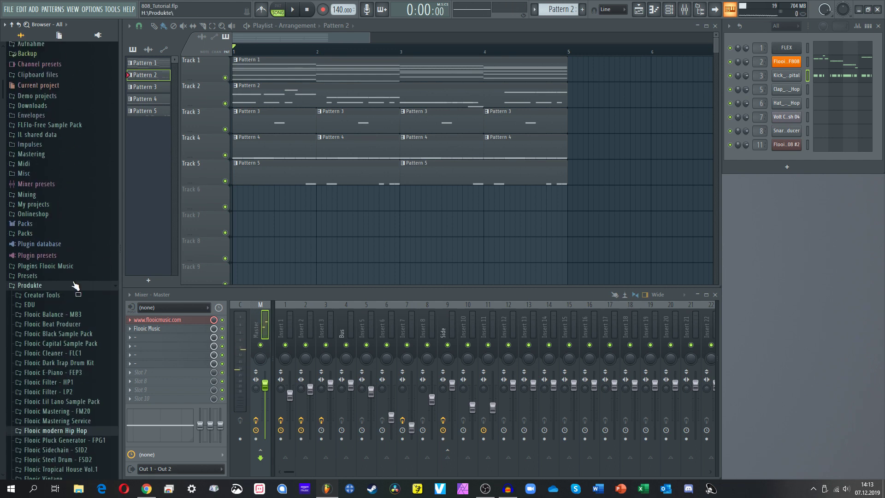
click(146, 488)
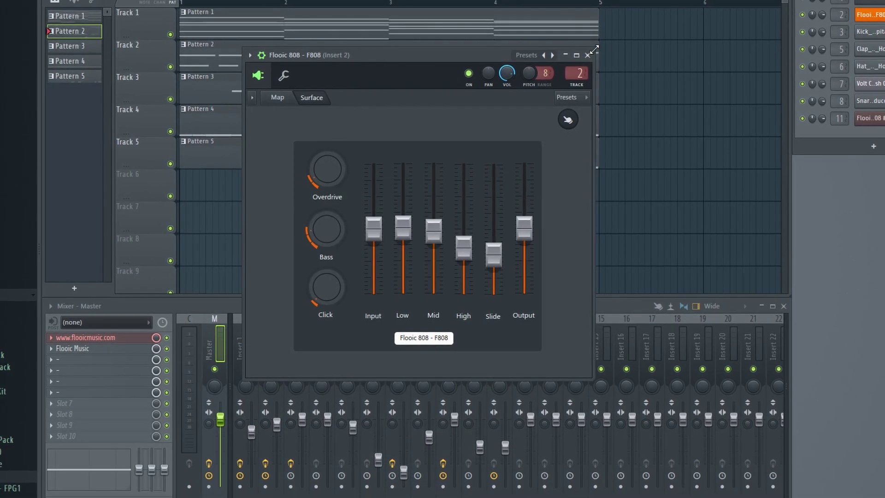
View the surface controls of the Flooic 808 - F808 channel on mixer track 2 and close its window.
click(869, 17)
click(858, 24)
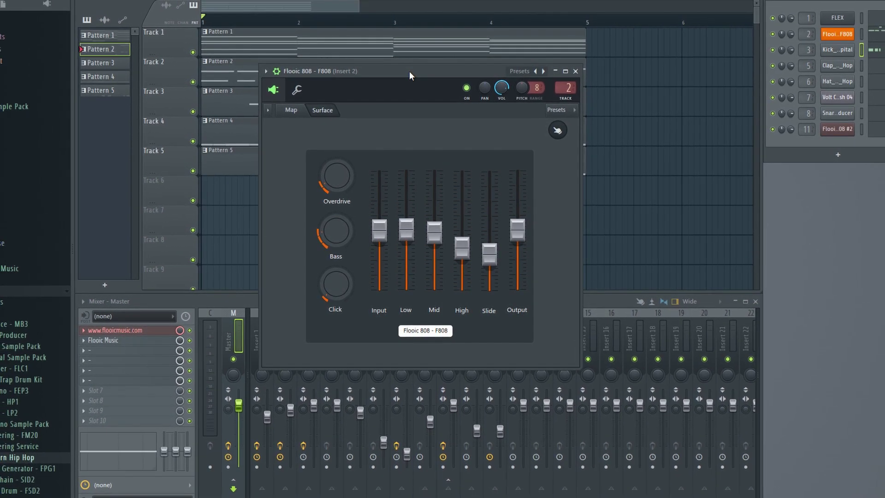
click(574, 73)
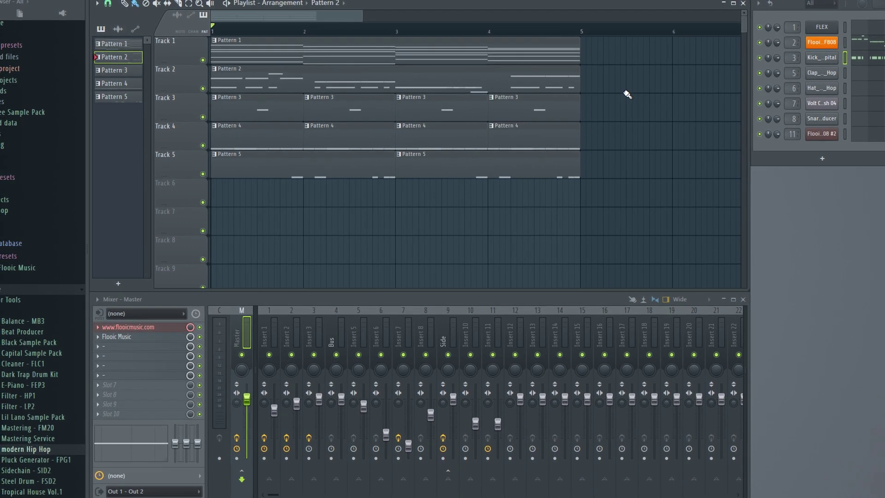